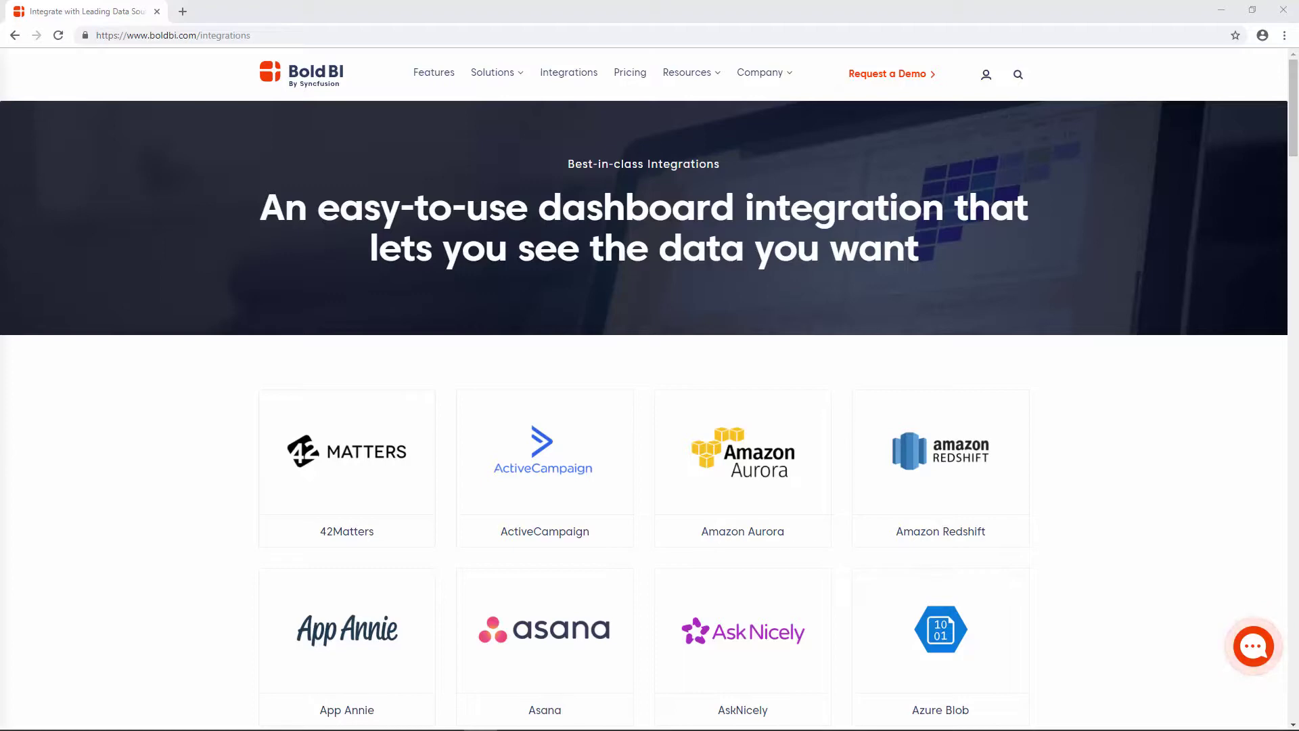
- Look through the data source integrations listed on the Bold BI integrations page
{"action": "scroll", "coordinate": [518, 377], "scroll_direction": "down", "scroll_amount": 8}
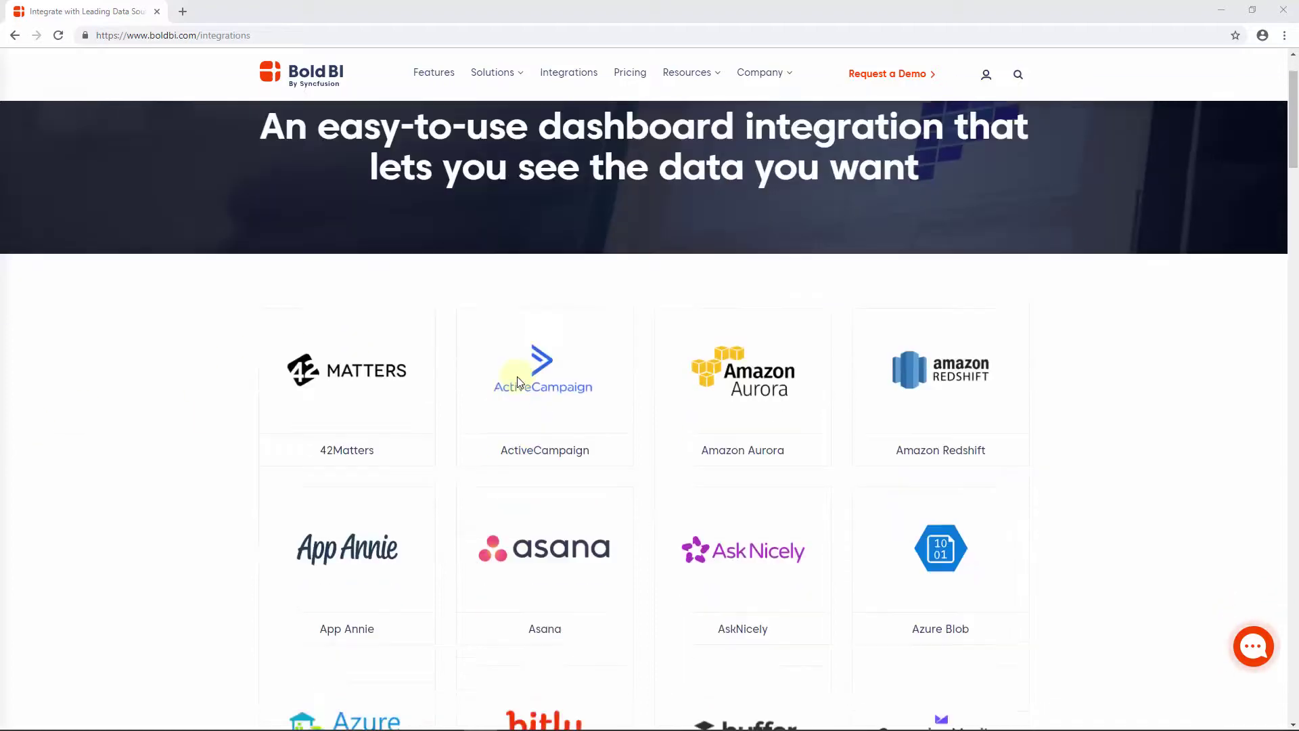
{"action": "scroll", "coordinate": [520, 381], "scroll_direction": "down", "scroll_amount": 12}
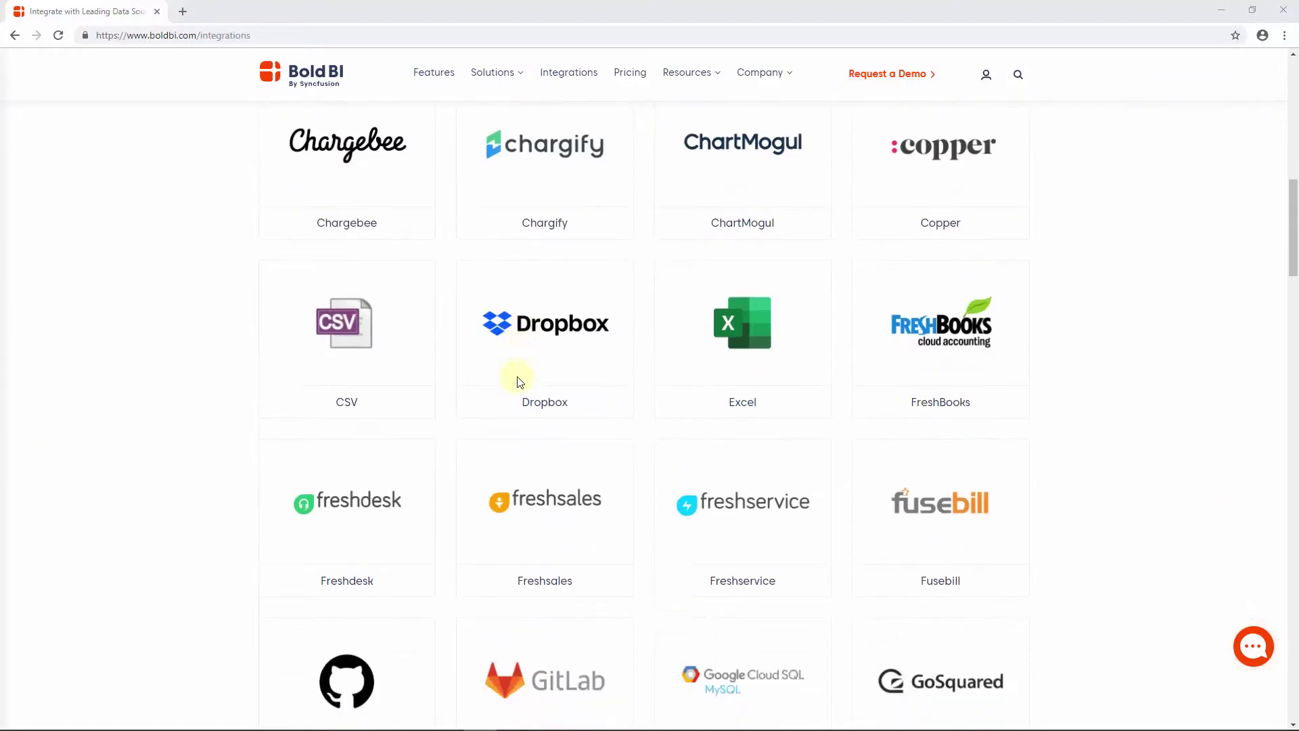
{"action": "scroll", "coordinate": [520, 381], "scroll_direction": "down", "scroll_amount": 4}
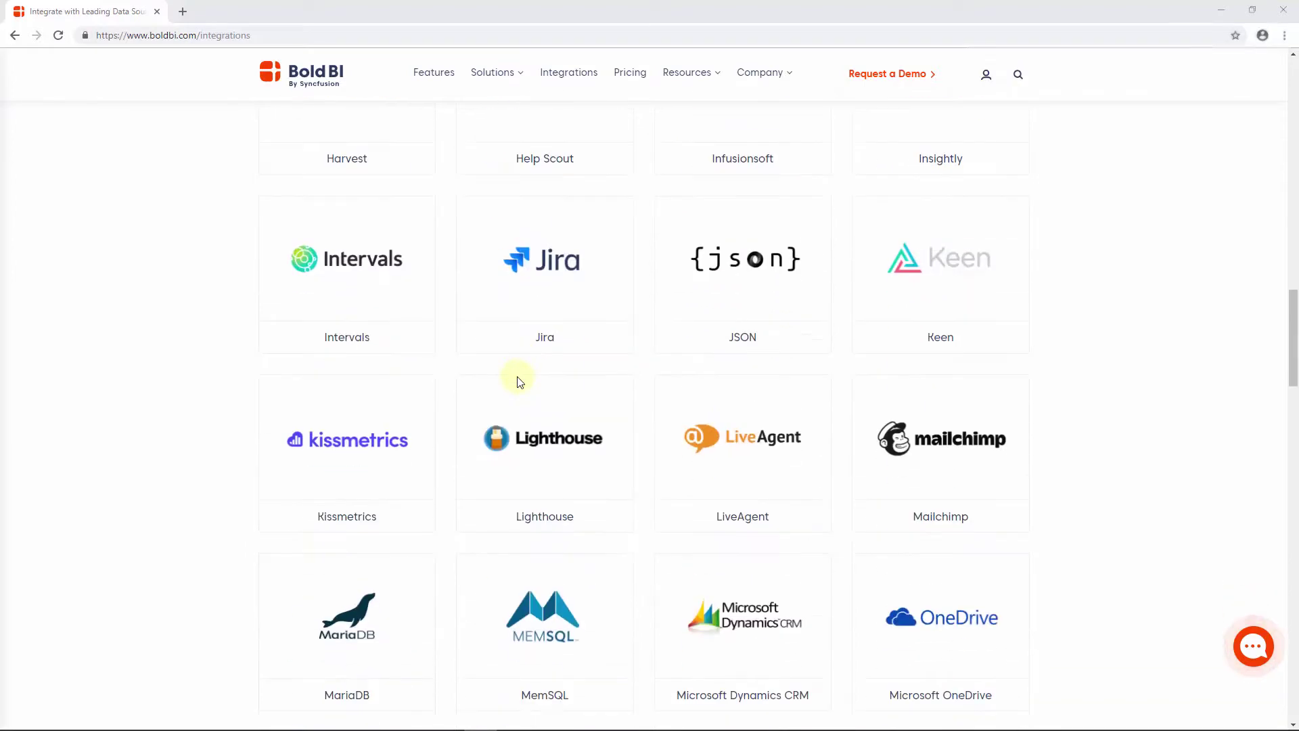
{"action": "scroll", "coordinate": [516, 380], "scroll_direction": "down", "scroll_amount": 2}
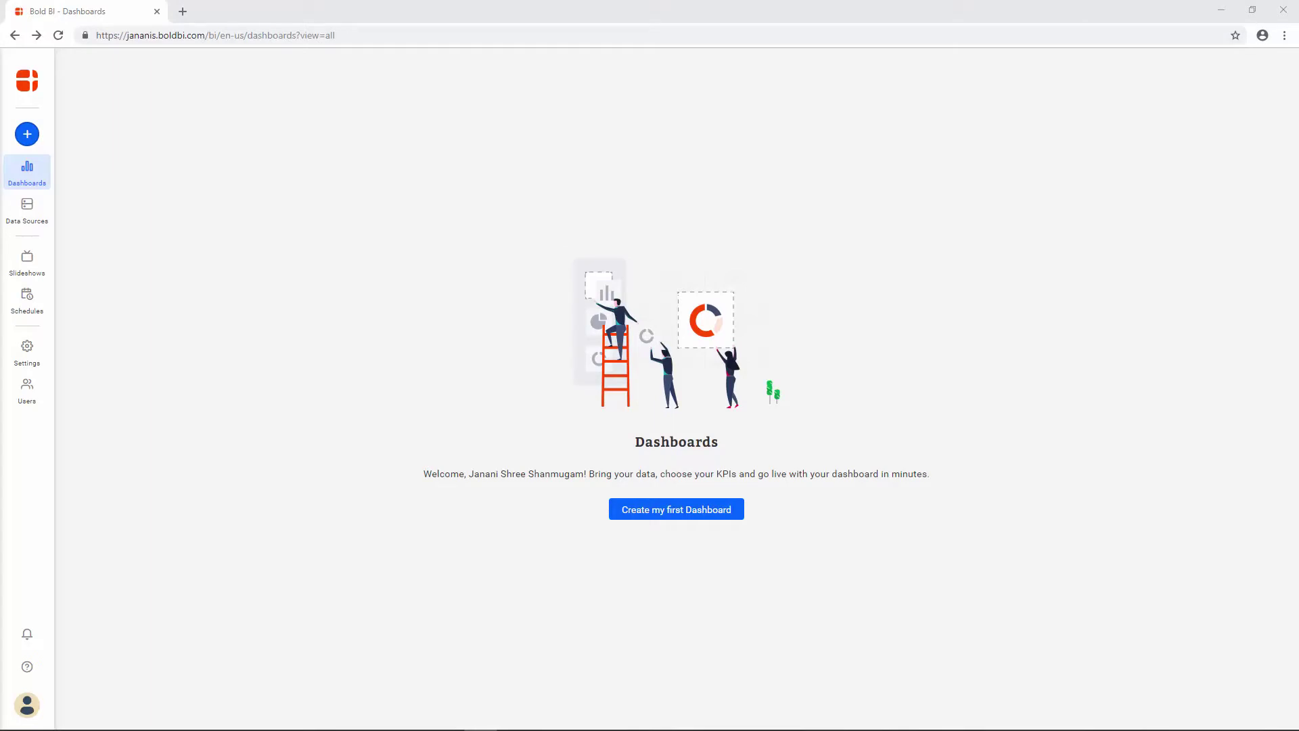
- Start creating the first data source and choose the Microsoft SQL Server connector from the SQL category
{"action": "left_click", "coordinate": [30, 215]}
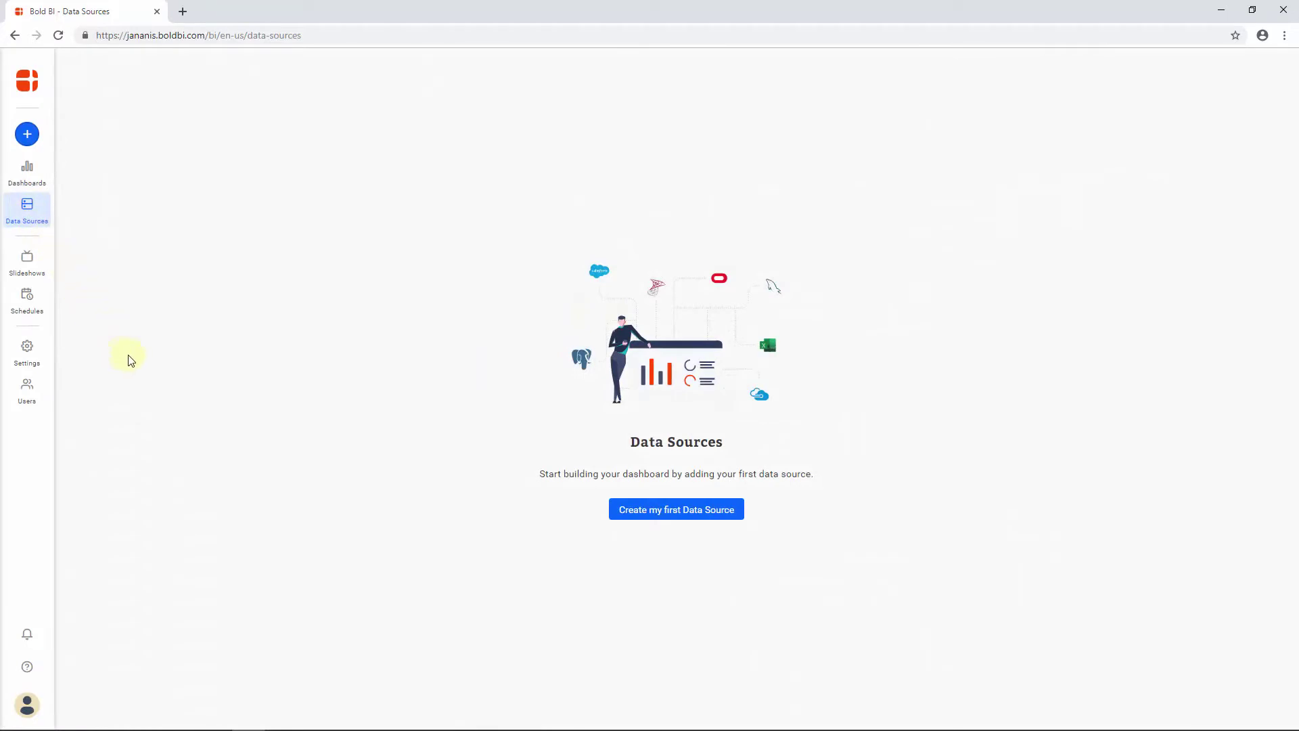
{"action": "left_click", "coordinate": [668, 512]}
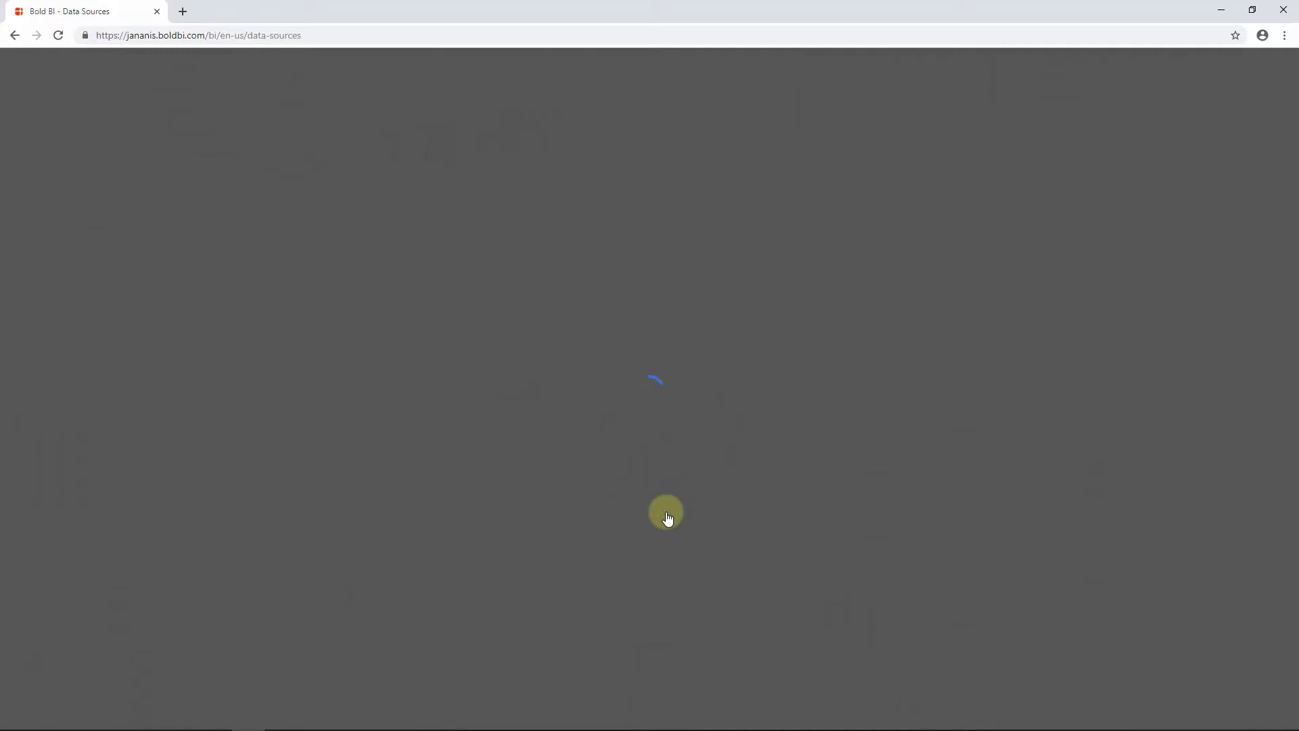
{"action": "scroll", "coordinate": [668, 518], "scroll_direction": "down", "scroll_amount": 3}
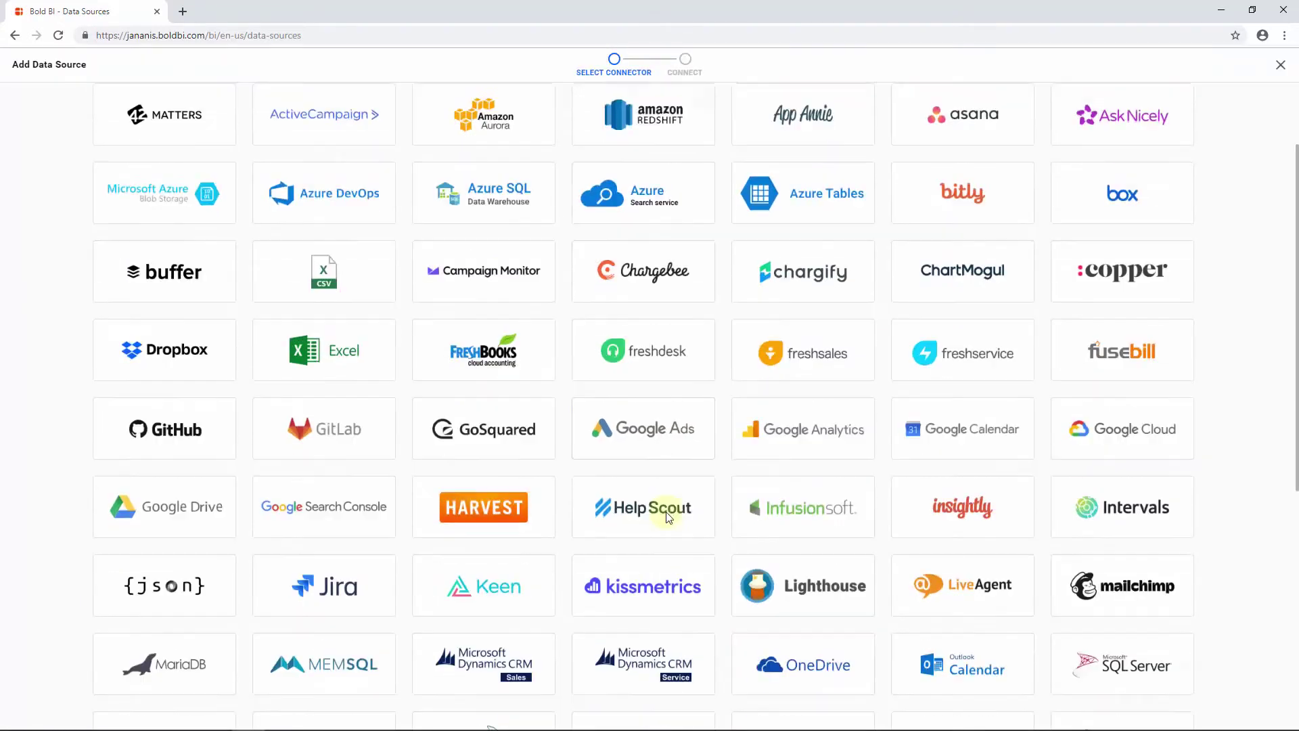
{"action": "scroll", "coordinate": [668, 518], "scroll_direction": "down", "scroll_amount": 3}
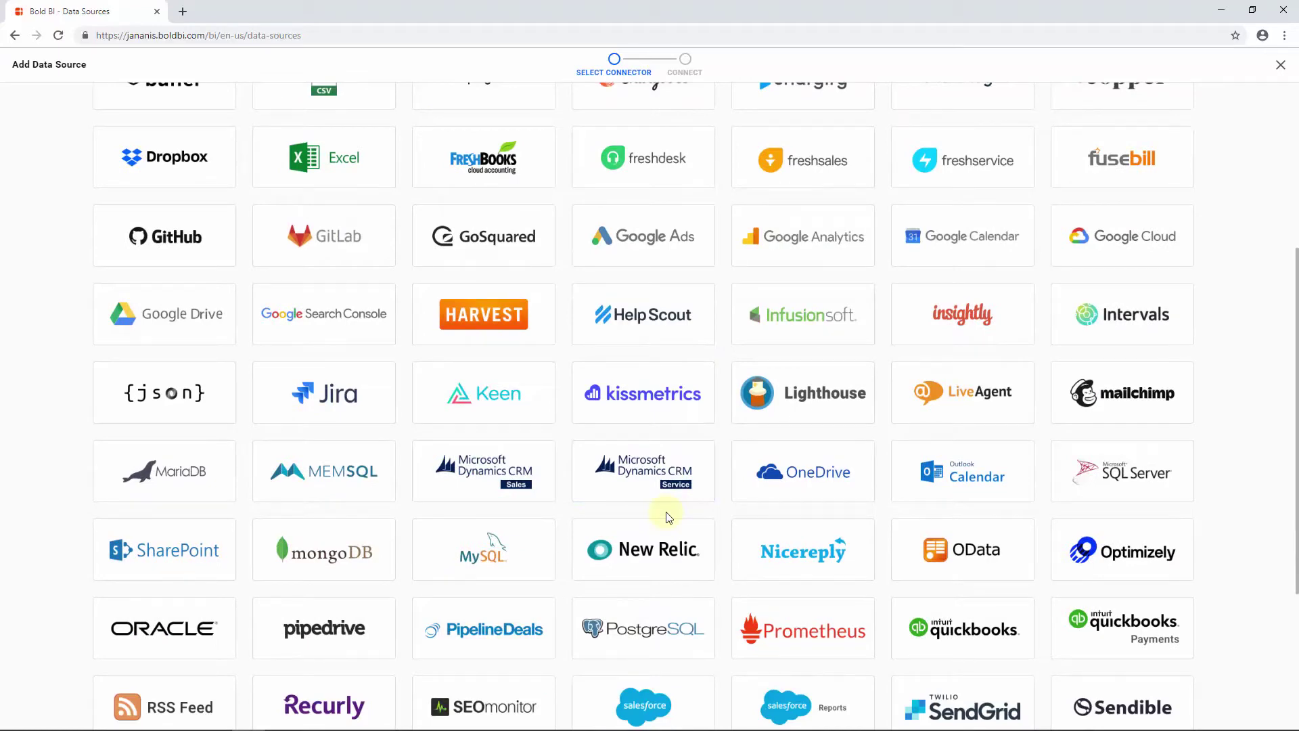
{"action": "scroll", "coordinate": [667, 517], "scroll_direction": "up", "scroll_amount": 5}
{"action": "left_click", "coordinate": [216, 139]}
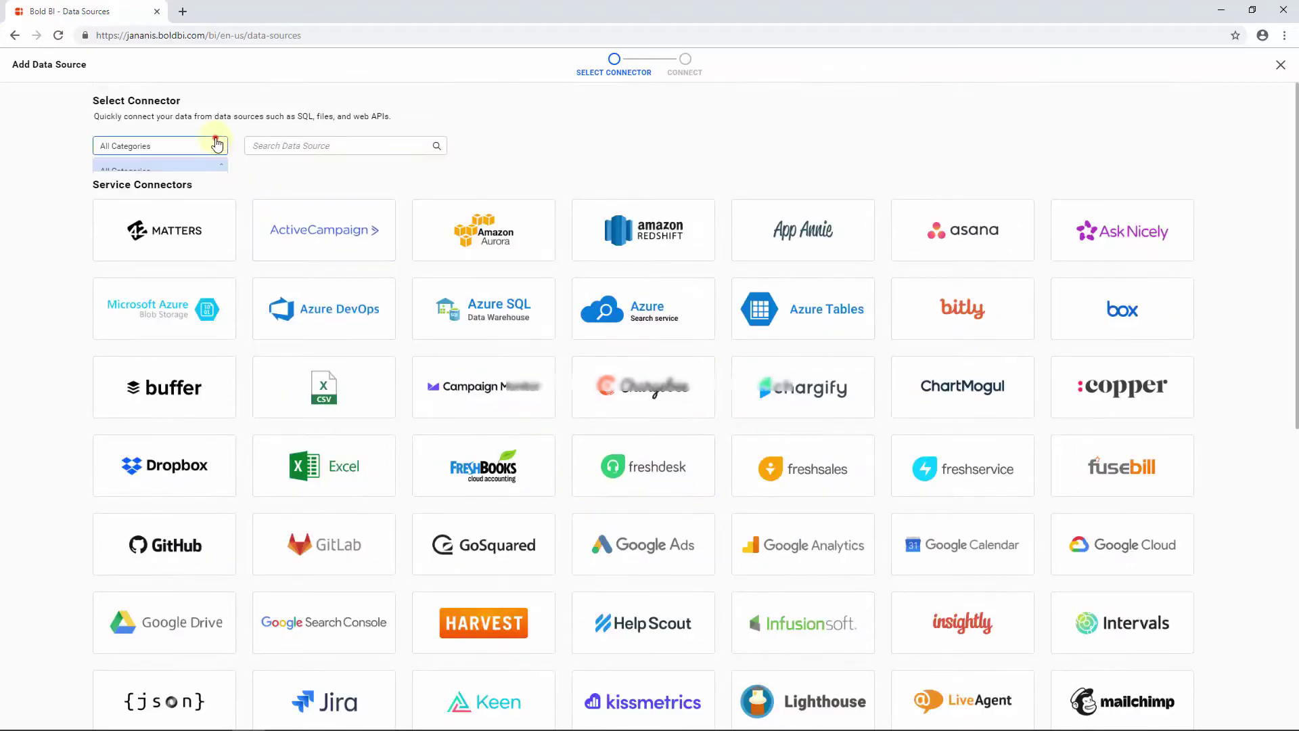
{"action": "scroll", "coordinate": [172, 295], "scroll_direction": "down", "scroll_amount": 3}
{"action": "left_click", "coordinate": [160, 318]}
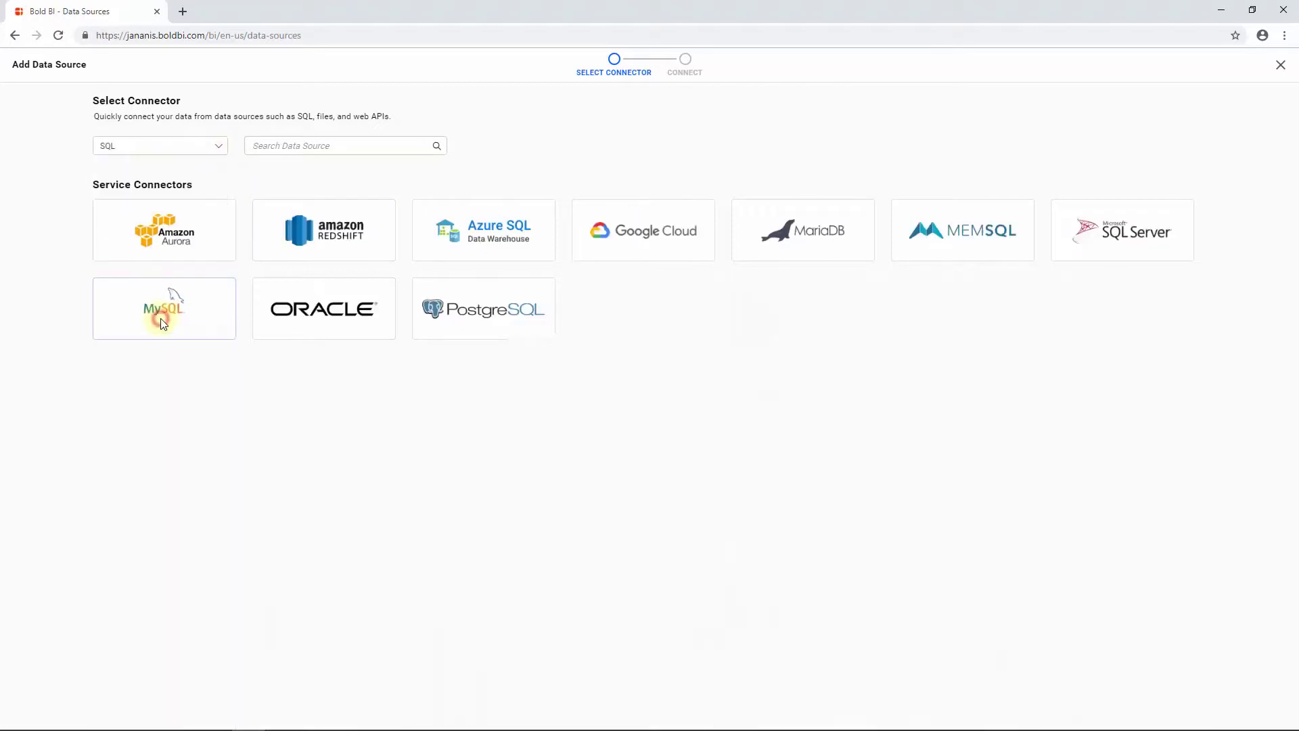
{"action": "left_click", "coordinate": [1115, 254]}
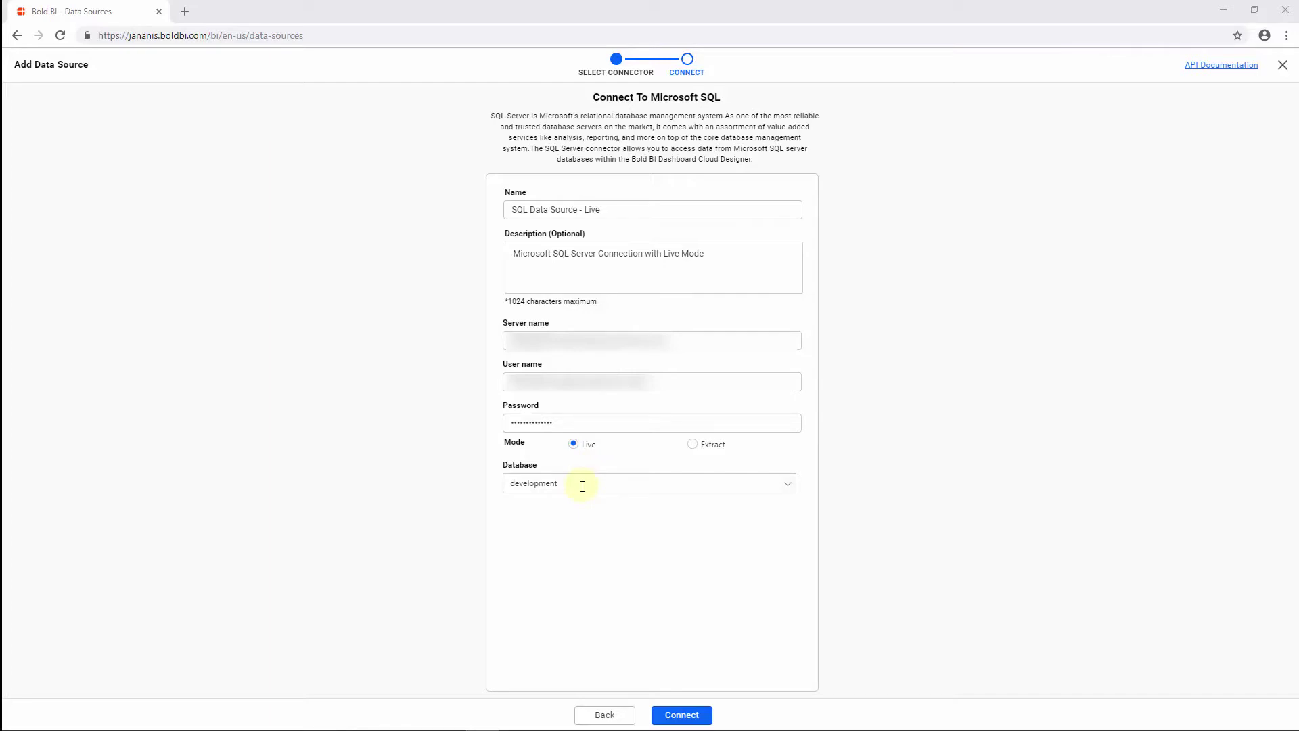
- Connect the SQL Data Source - Live connection with the completed settings
{"action": "left_click", "coordinate": [665, 715]}
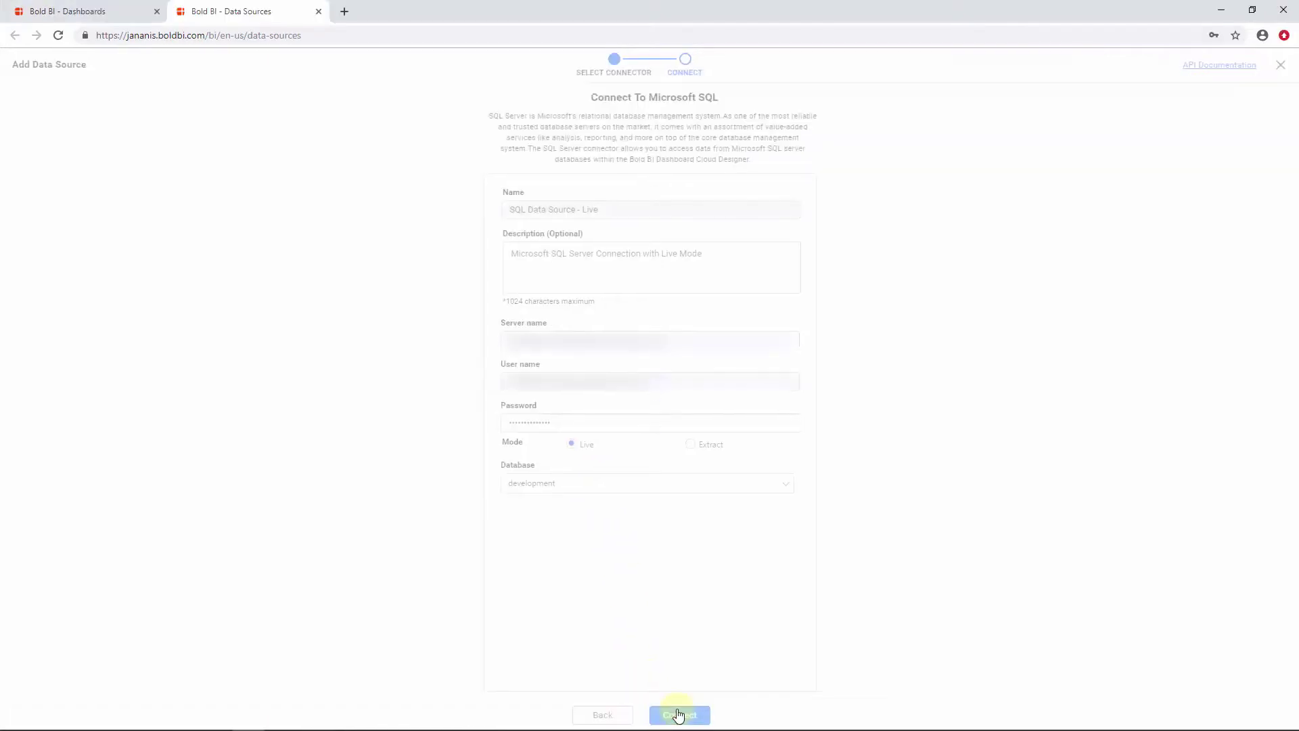
{"action": "left_click", "coordinate": [679, 715]}
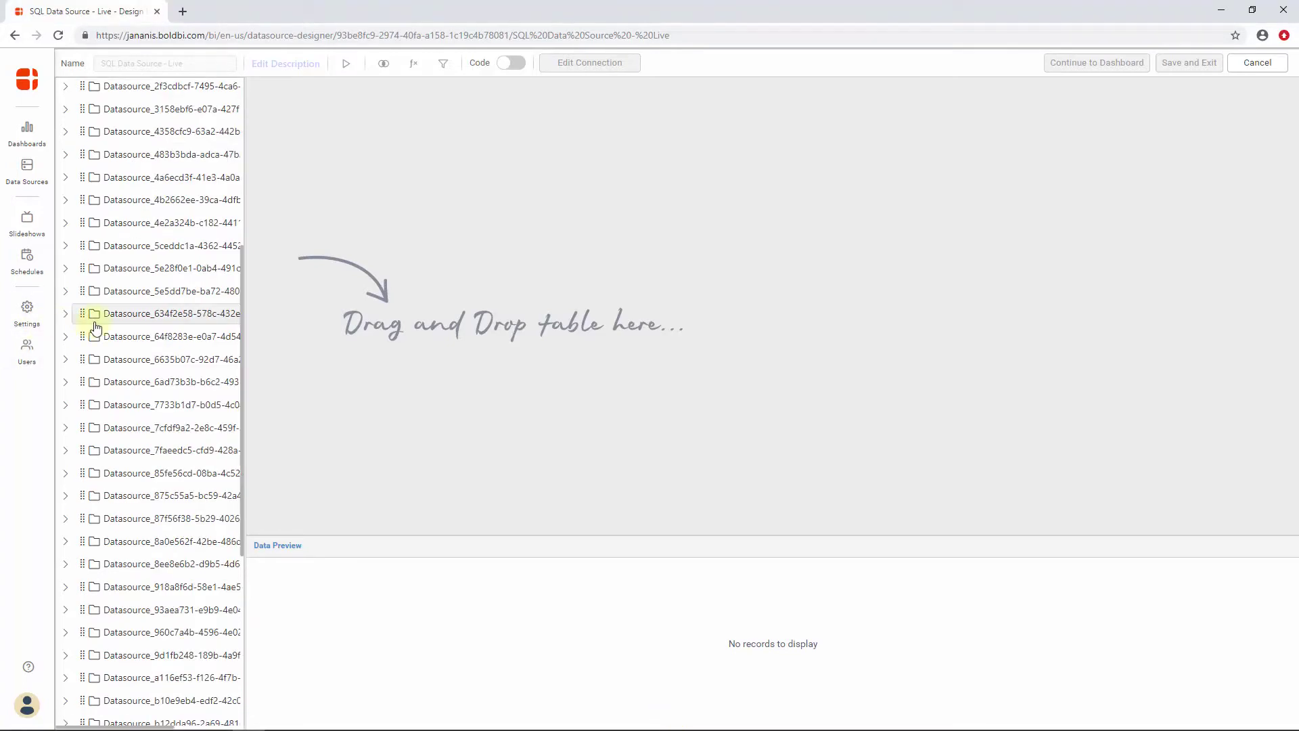
- Add the Product_Details table from the dbo schema to the design canvas, and save and exit the data source
{"action": "scroll", "coordinate": [96, 328], "scroll_direction": "down", "scroll_amount": 5}
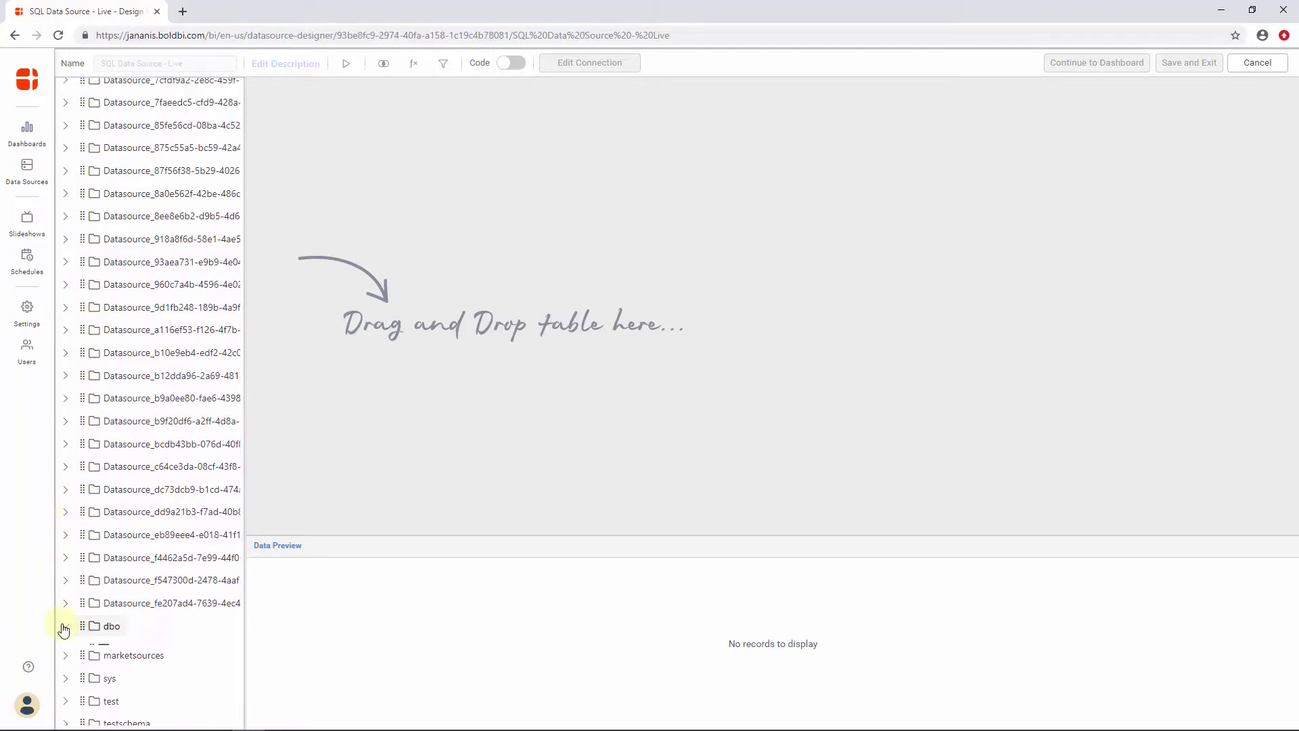
{"action": "left_click", "coordinate": [65, 626]}
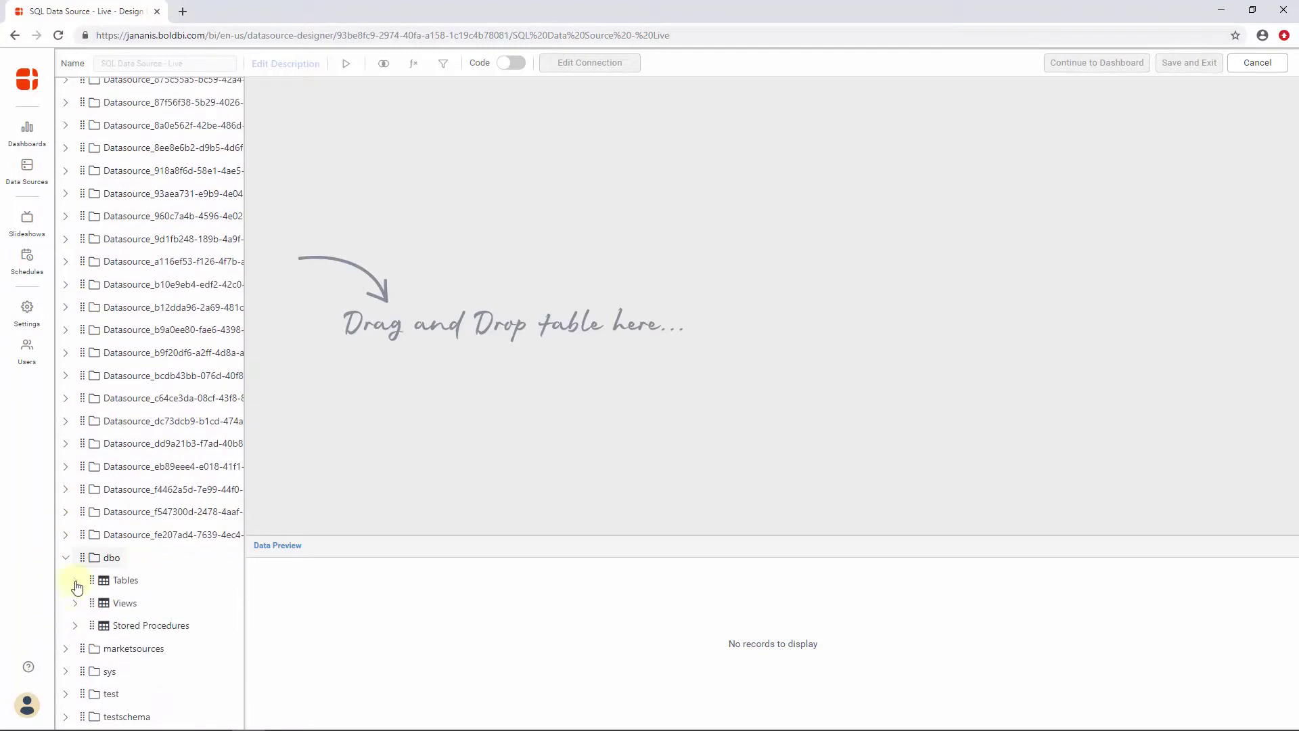
{"action": "left_click", "coordinate": [75, 580]}
{"action": "scroll", "coordinate": [145, 501], "scroll_direction": "down", "scroll_amount": 10}
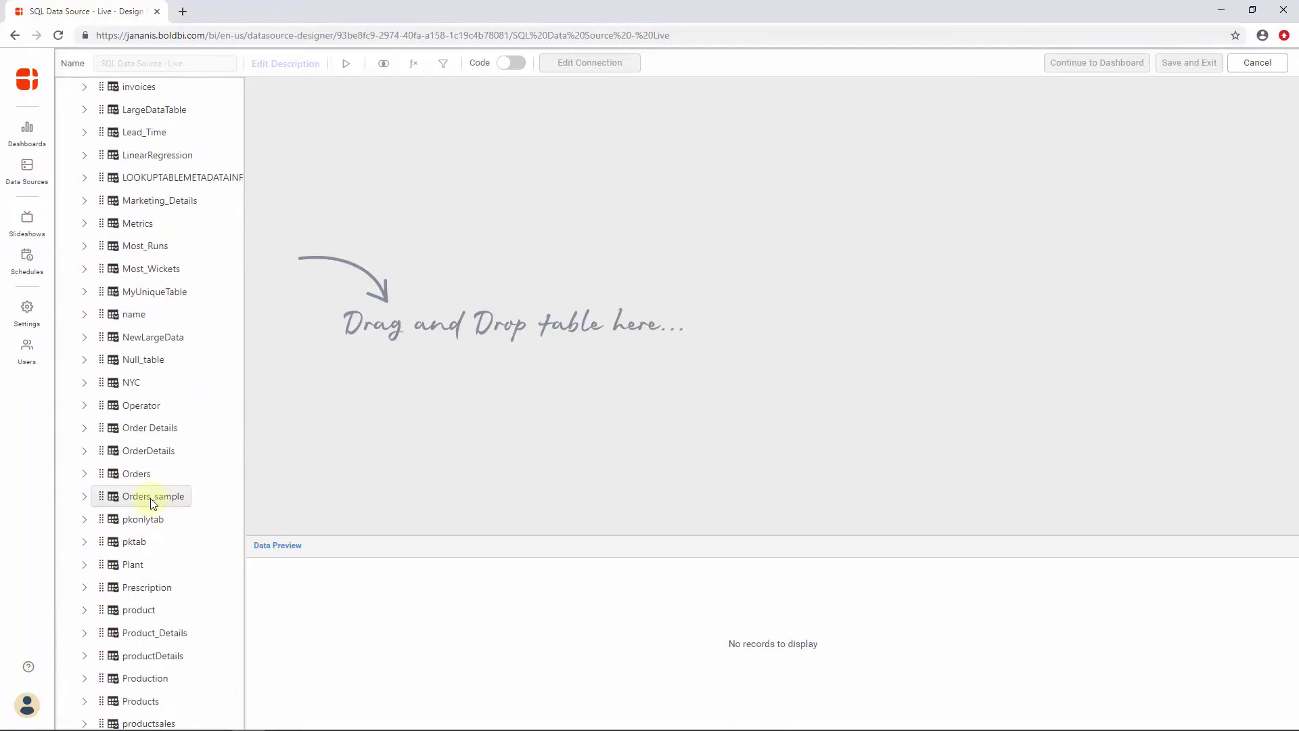
{"action": "left_click_drag", "start_coordinate": [168, 629], "coordinate": [644, 201]}
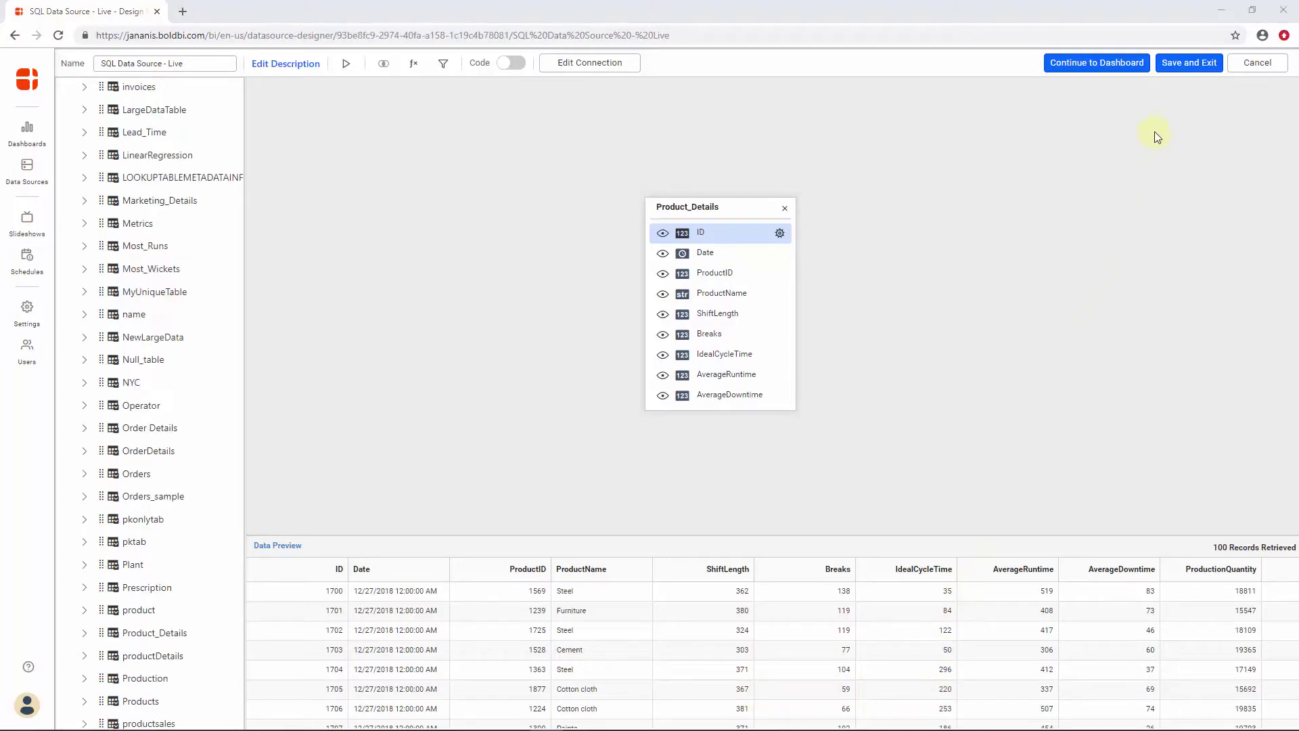
{"action": "left_click", "coordinate": [1186, 64]}
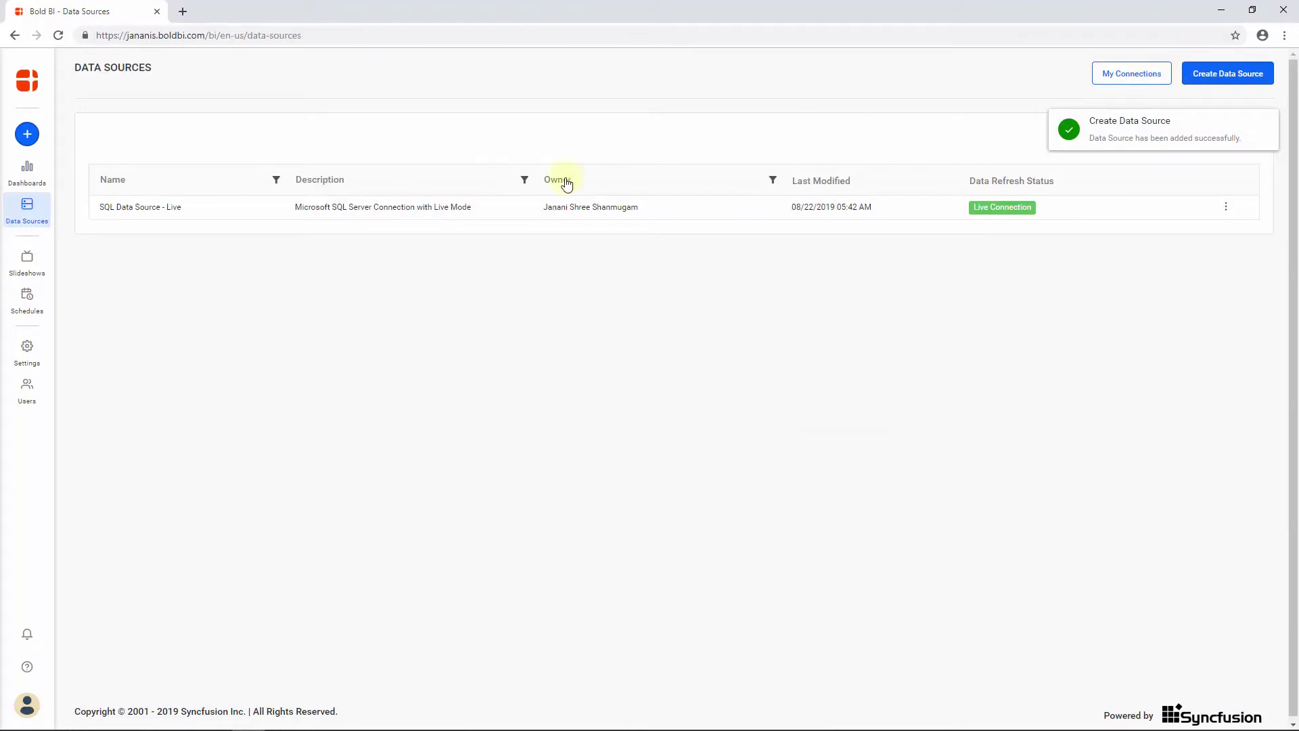
- Reopen SQL Data Source - Live and add Drug_Sales_View from the dbo schema's views to the design canvas
{"action": "left_click", "coordinate": [463, 214]}
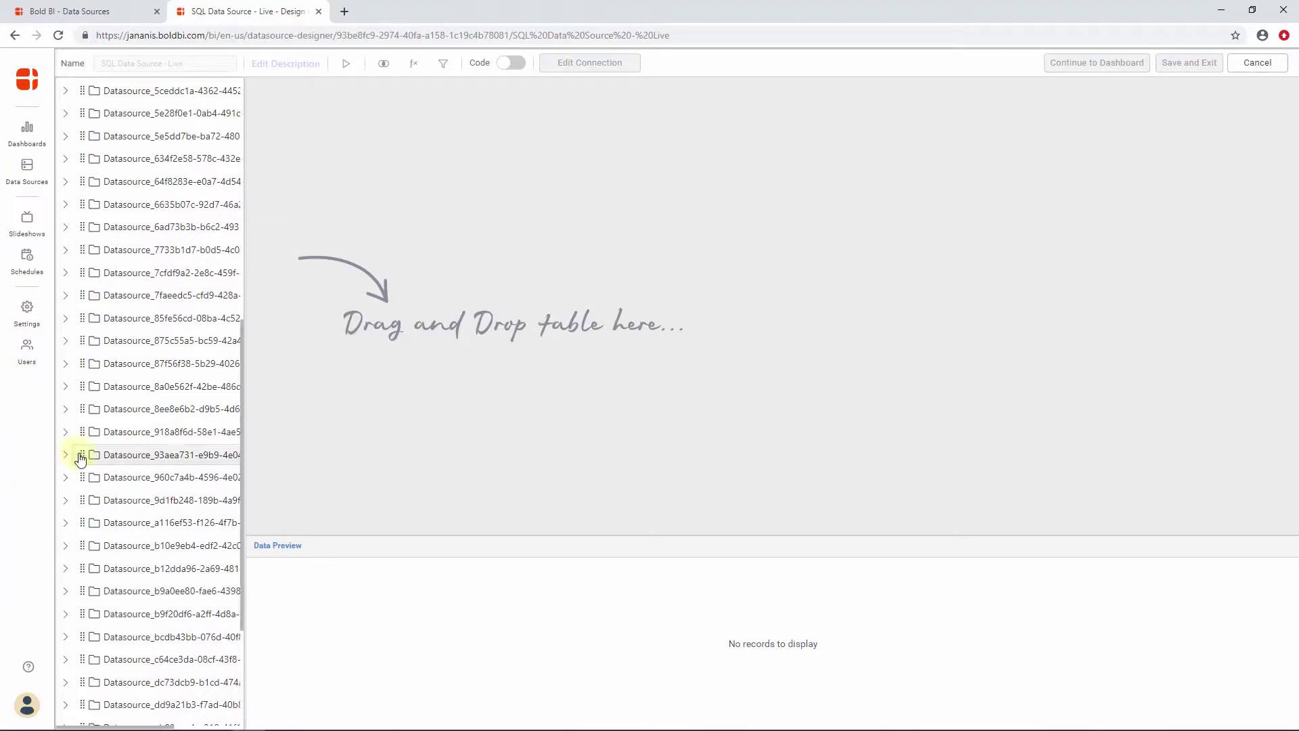
{"action": "scroll", "coordinate": [79, 455], "scroll_direction": "down", "scroll_amount": 3}
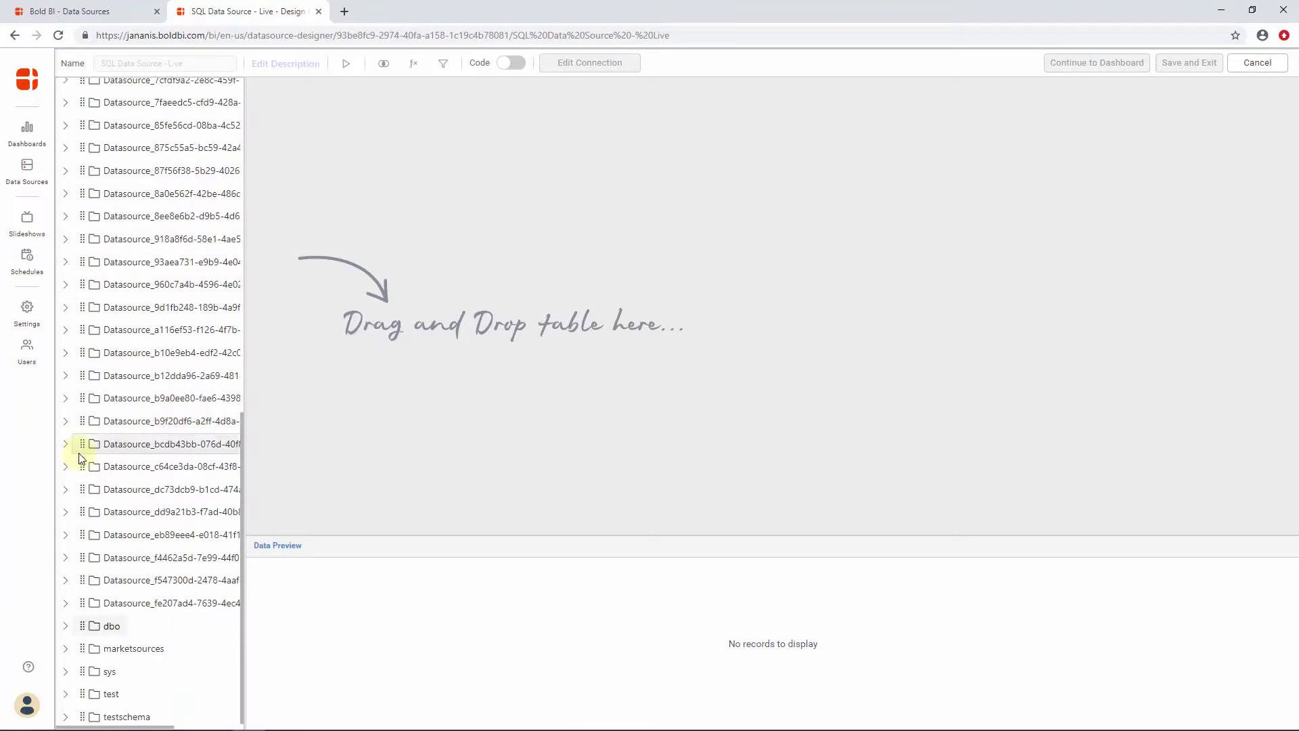
{"action": "left_click", "coordinate": [65, 622]}
{"action": "scroll", "coordinate": [68, 619], "scroll_direction": "down", "scroll_amount": 1}
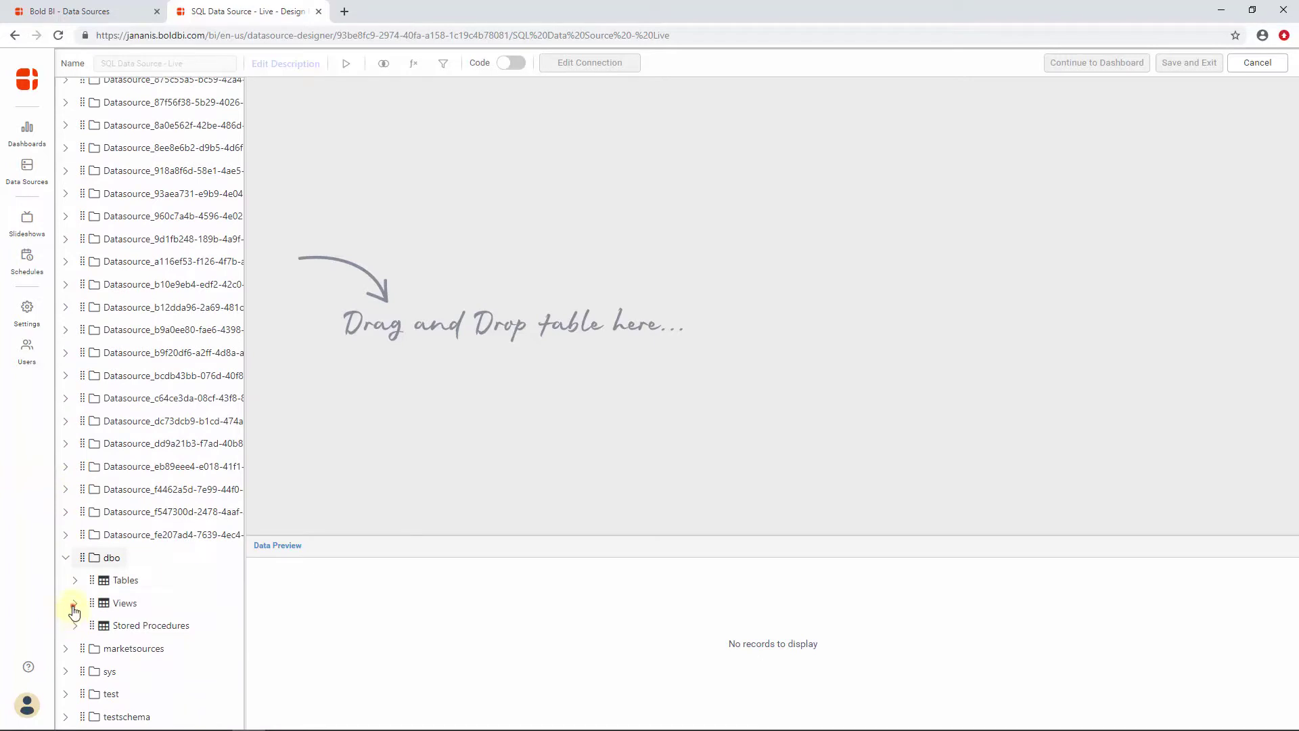
{"action": "left_click", "coordinate": [75, 600]}
{"action": "scroll", "coordinate": [75, 612], "scroll_direction": "down", "scroll_amount": 2}
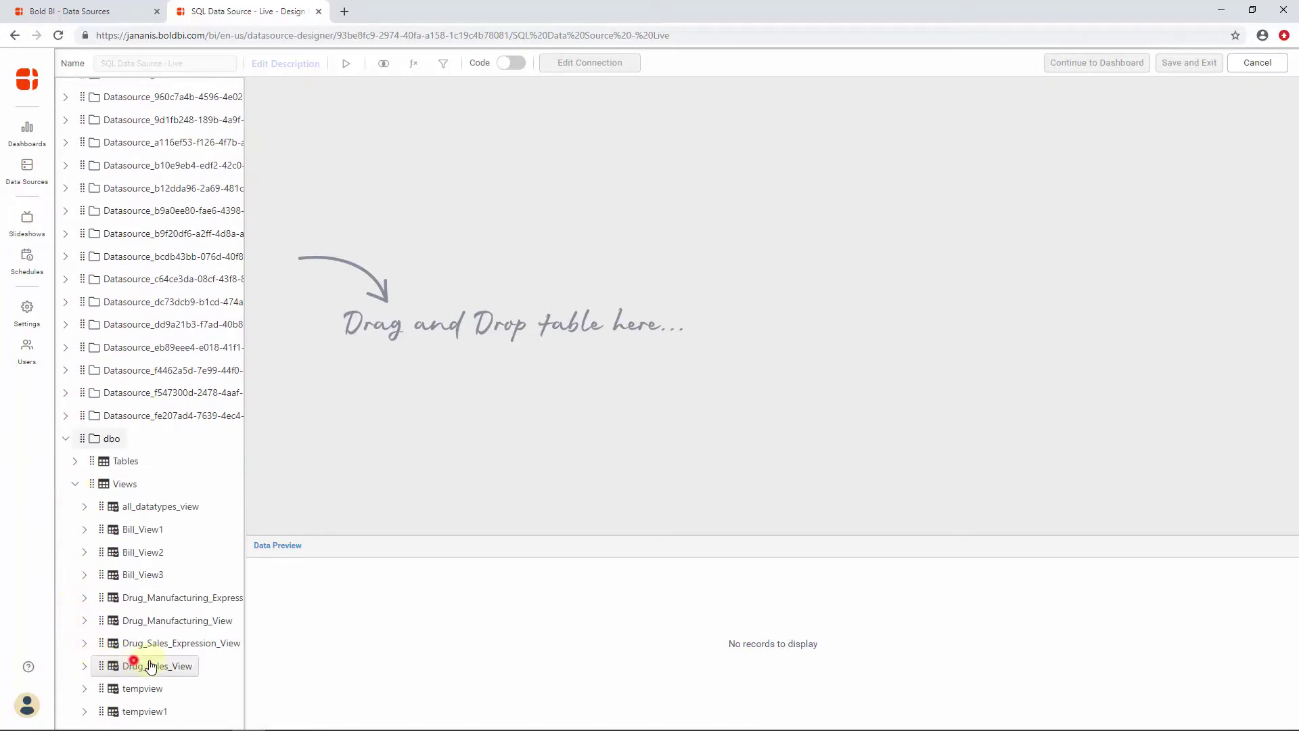
{"action": "left_click_drag", "start_coordinate": [134, 665], "coordinate": [494, 246]}
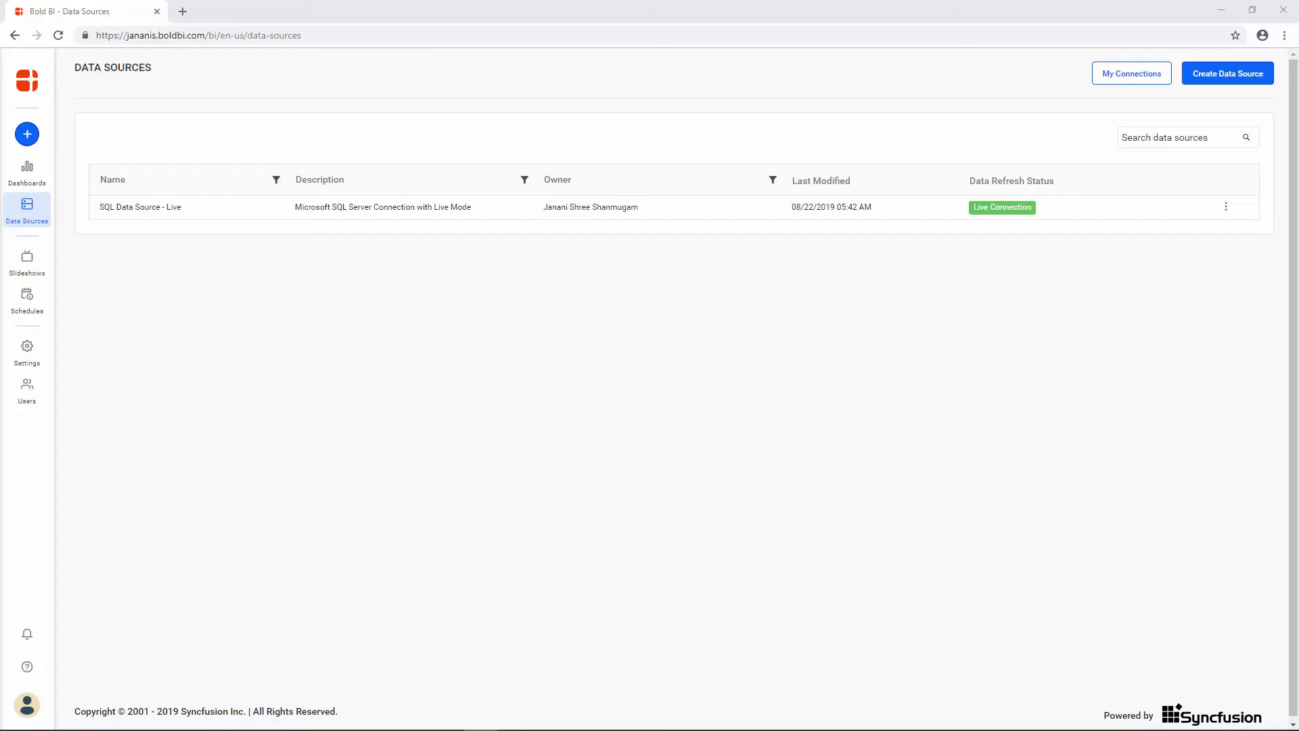
- Create another data source using the Microsoft SQL Server connector from the SQL category
{"action": "left_click", "coordinate": [1196, 75]}
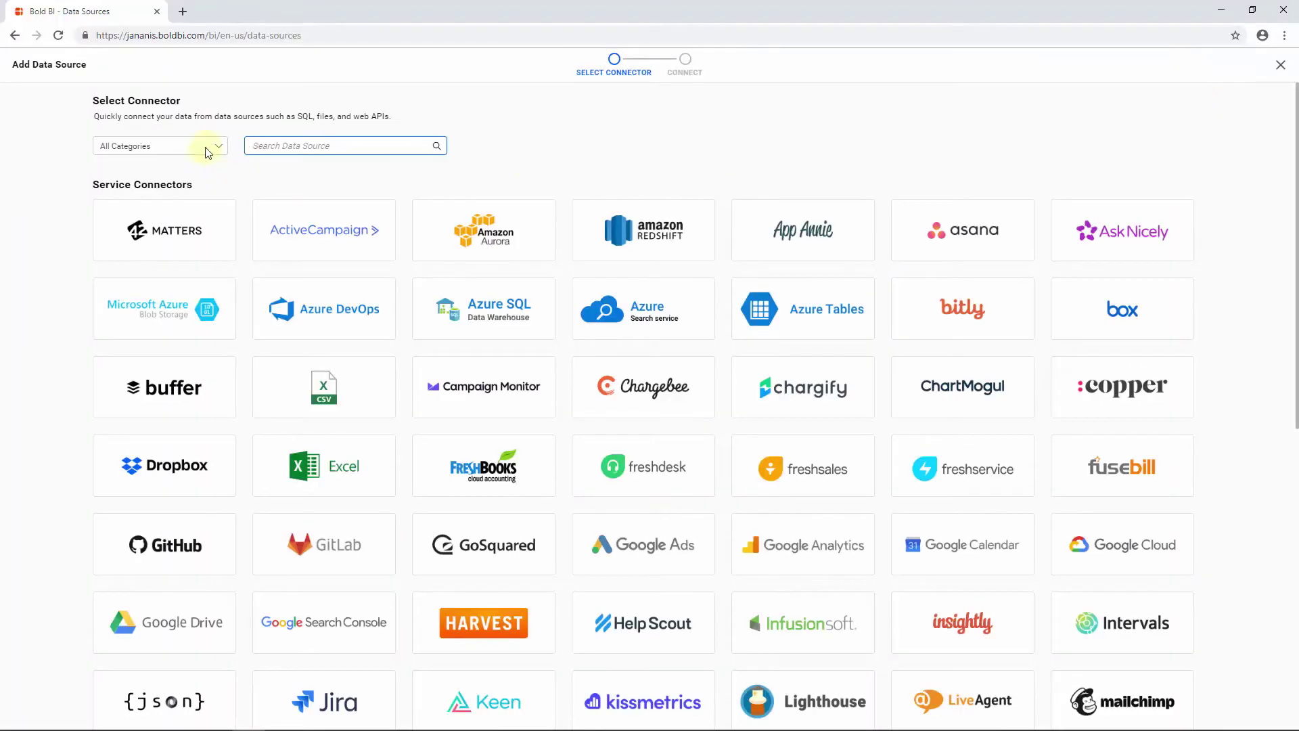
{"action": "left_click", "coordinate": [210, 146]}
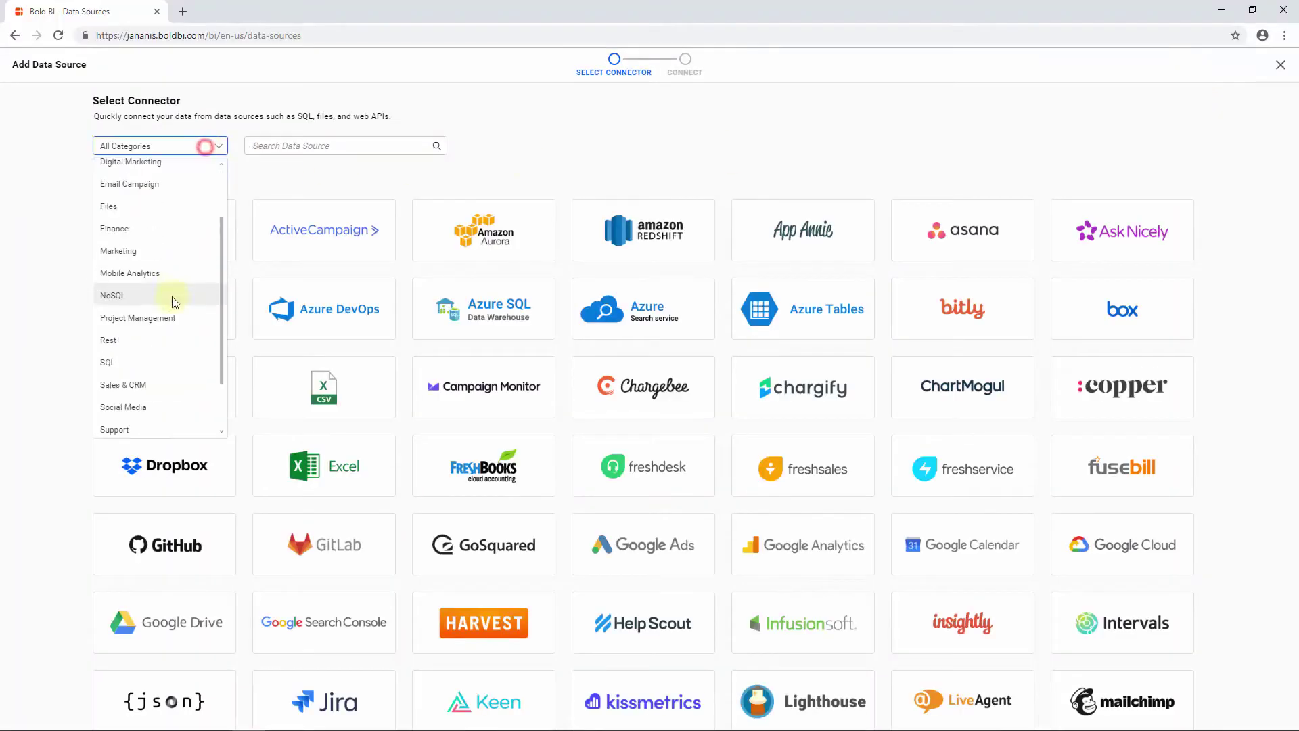
{"action": "left_click", "coordinate": [200, 362]}
{"action": "left_click", "coordinate": [1128, 257]}
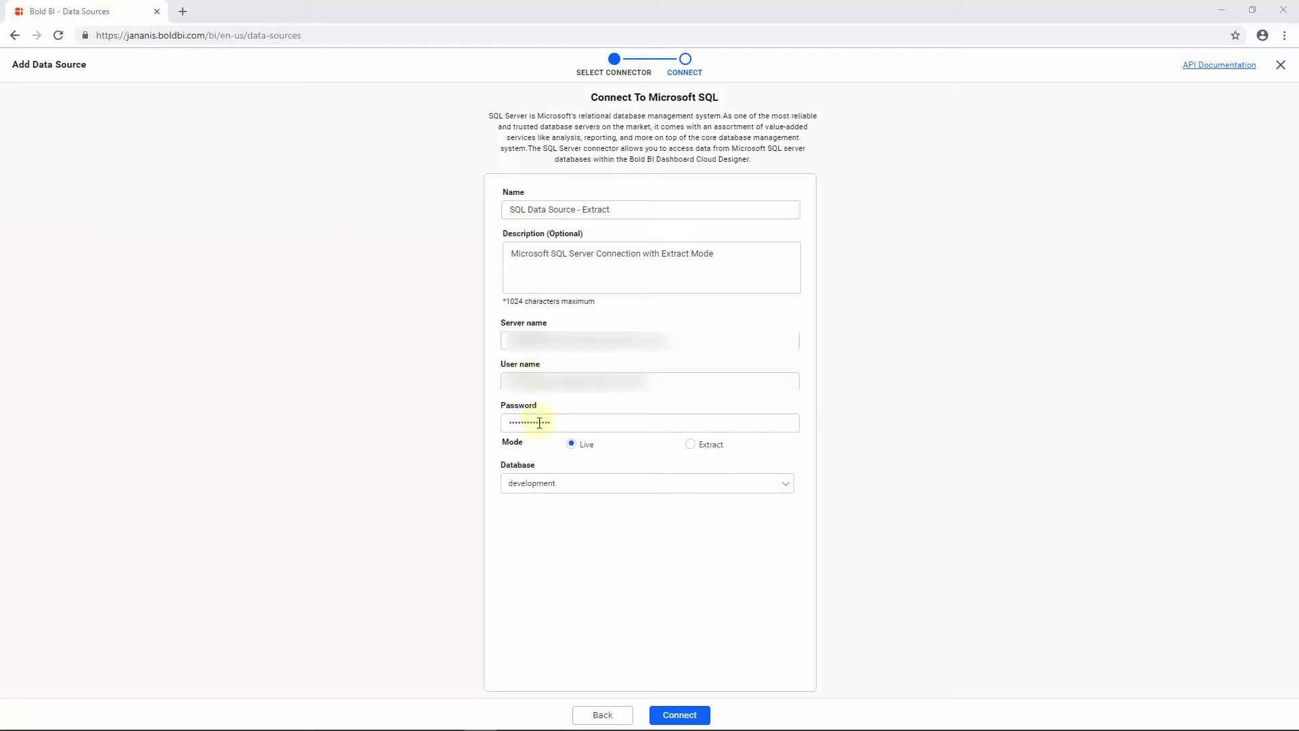
- Switch the SQL Data Source - Extract connection to Extract mode with refresh every 24 Hours, and connect
{"action": "left_click", "coordinate": [691, 450]}
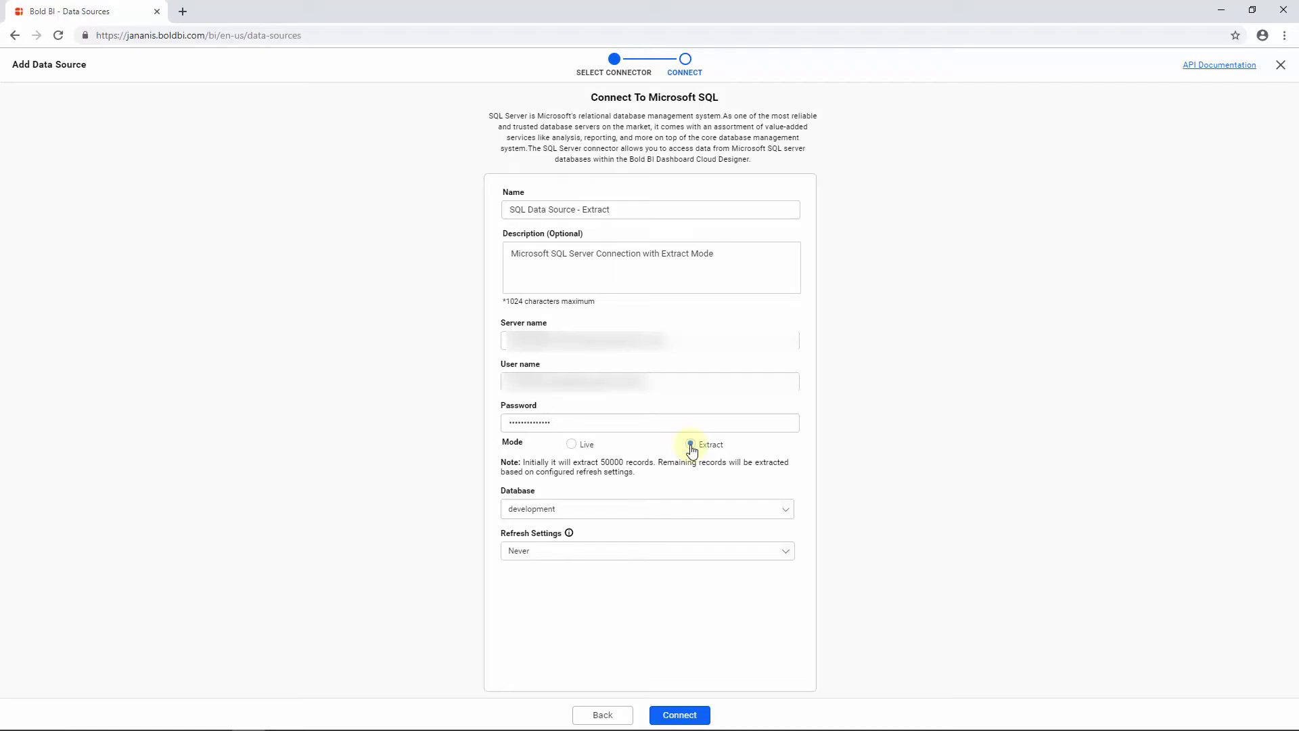
{"action": "left_click", "coordinate": [565, 549]}
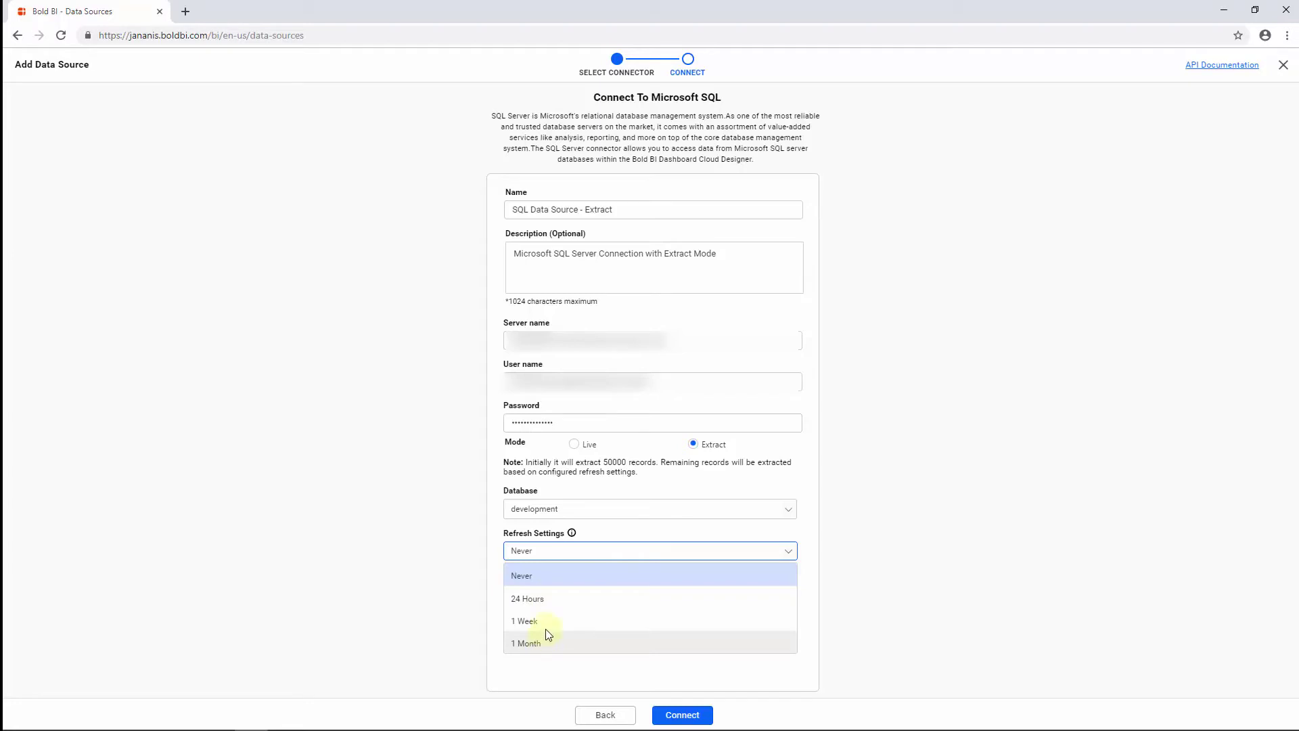
{"action": "left_click", "coordinate": [549, 602]}
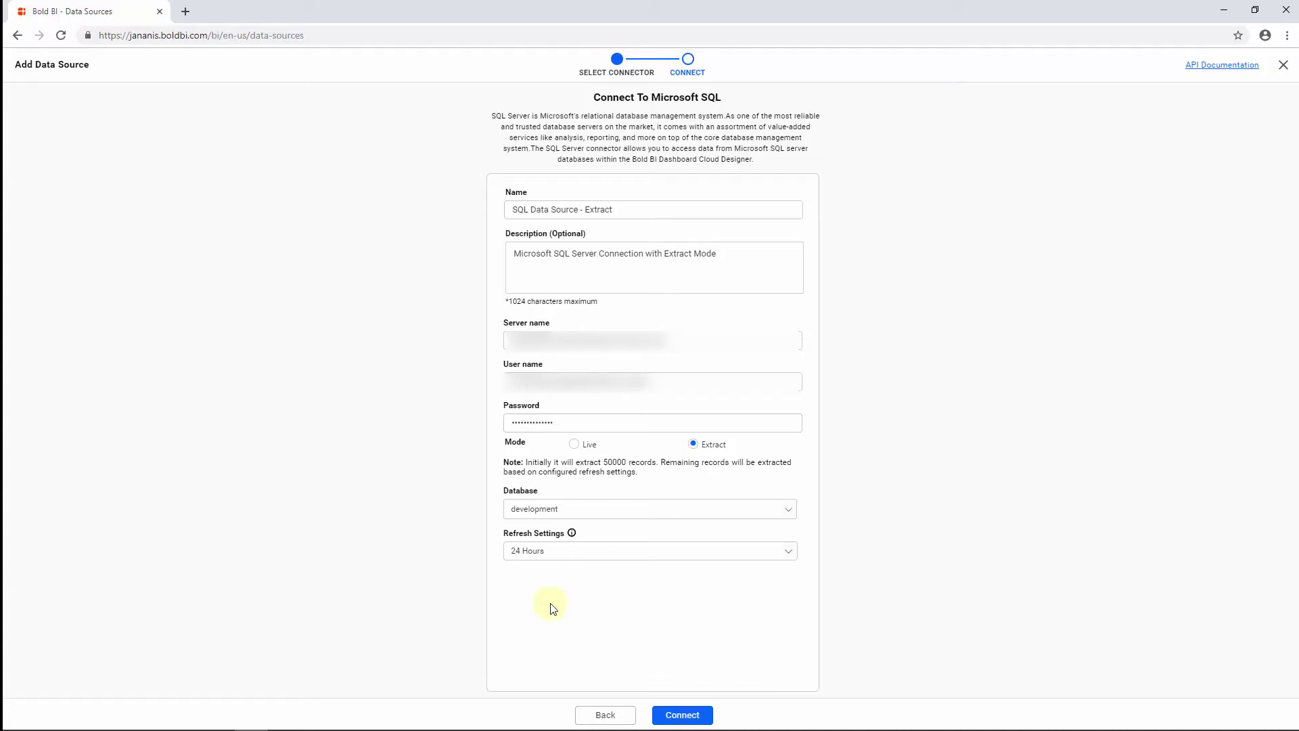
{"action": "left_click", "coordinate": [691, 715]}
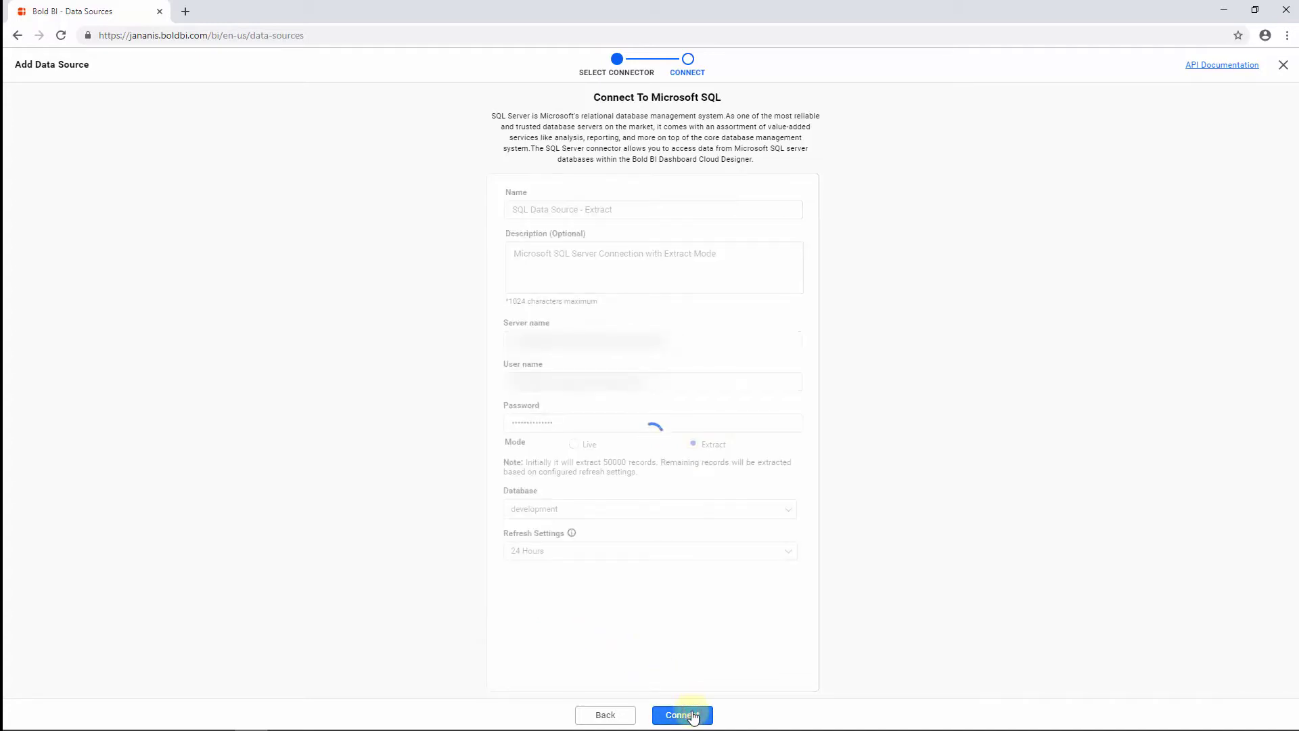
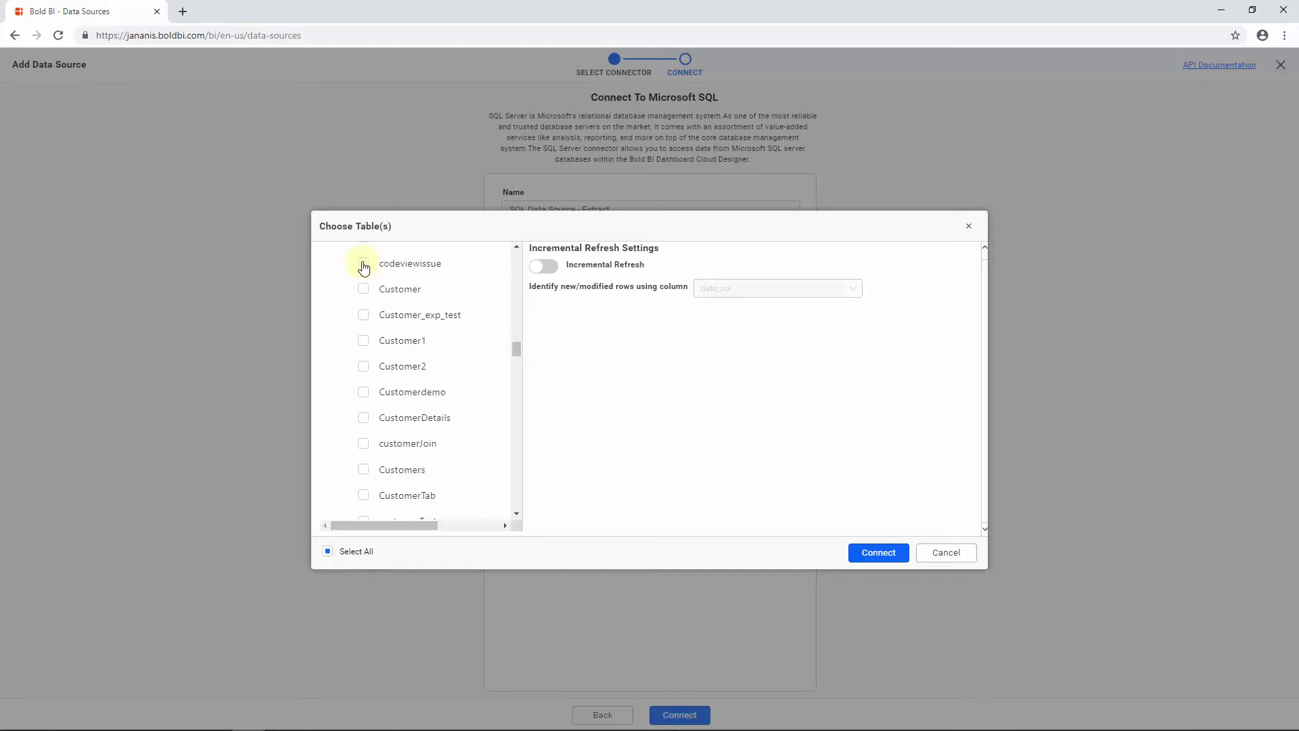
- Select the General_Details table, enable Incremental Refresh using the date_col column, and connect with the chosen tables
{"action": "scroll", "coordinate": [364, 267], "scroll_direction": "down", "scroll_amount": 10}
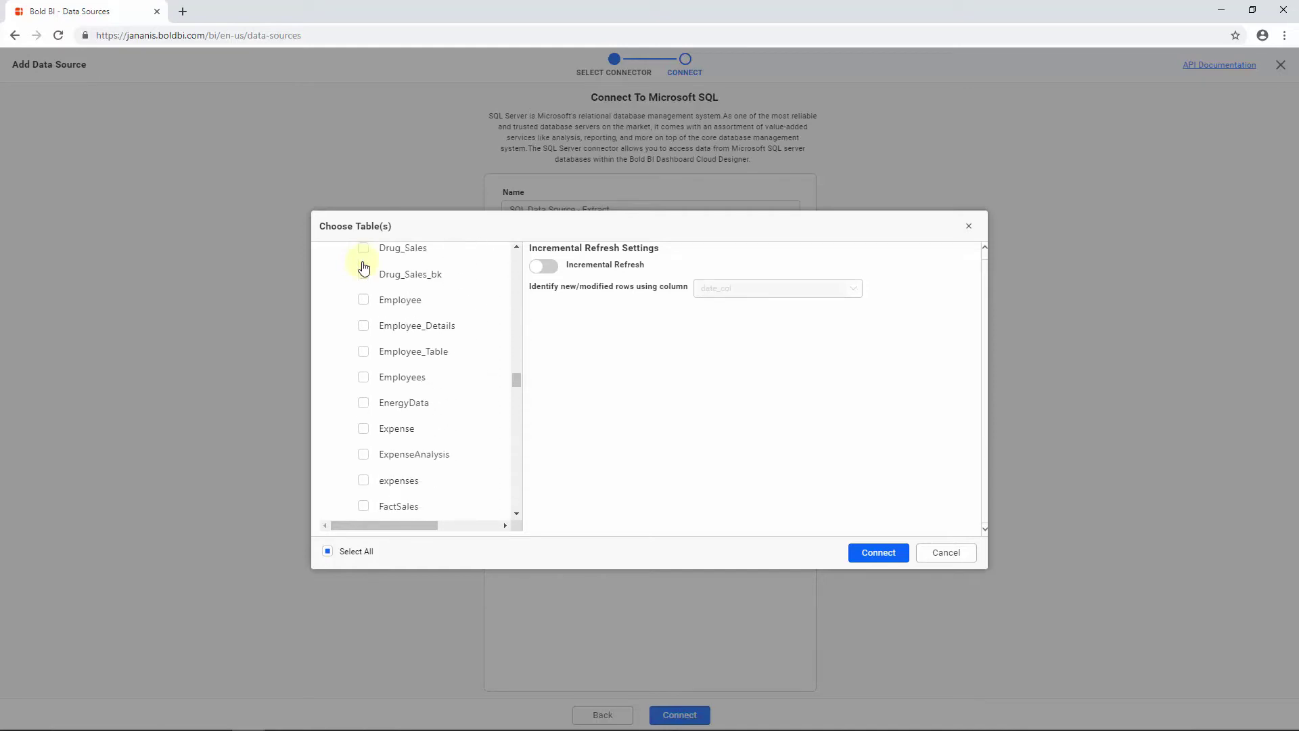
{"action": "scroll", "coordinate": [363, 267], "scroll_direction": "down", "scroll_amount": 7}
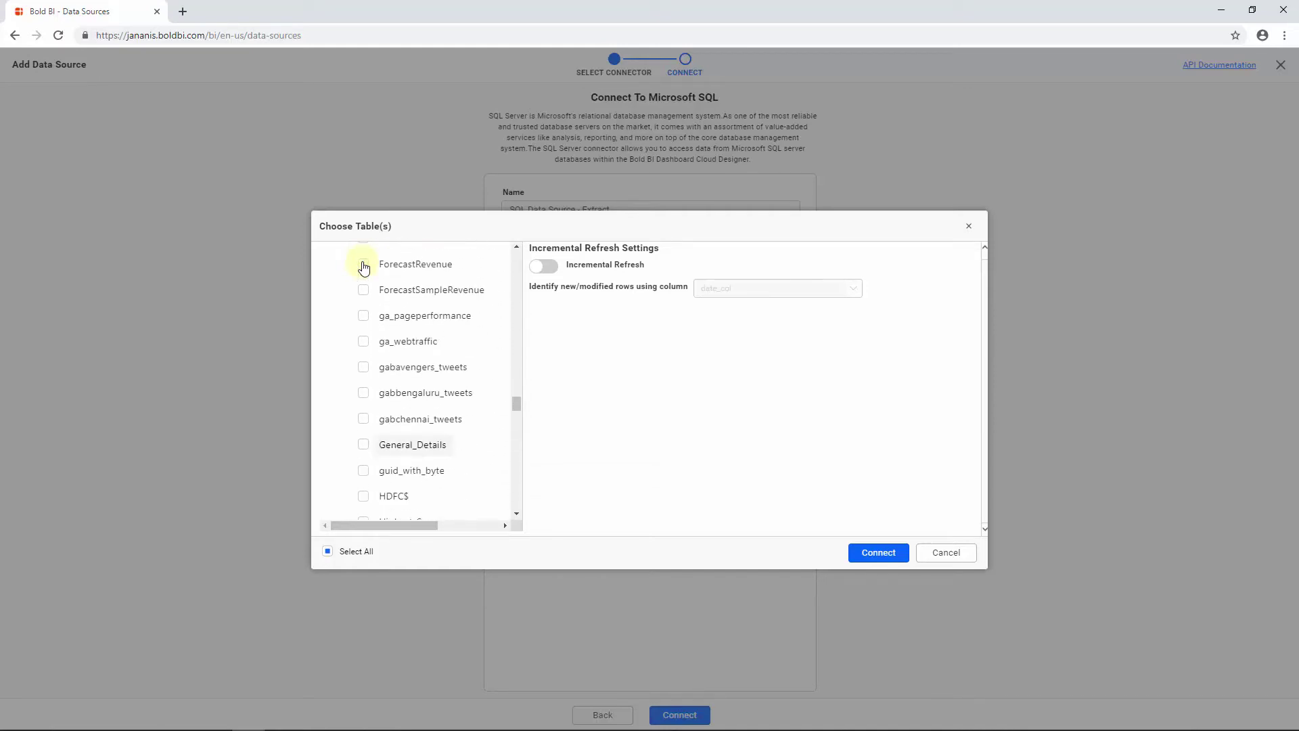
{"action": "left_click", "coordinate": [364, 310]}
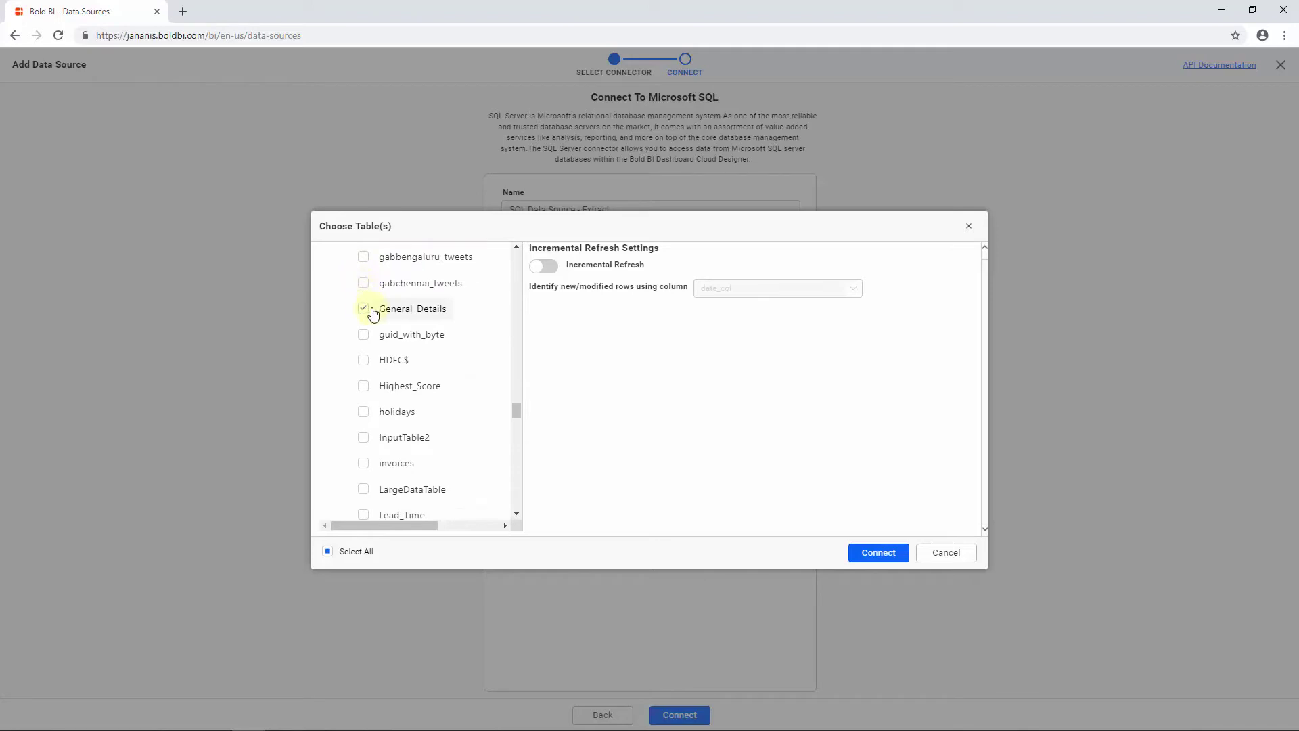
{"action": "left_click", "coordinate": [545, 268]}
{"action": "left_click", "coordinate": [725, 294]}
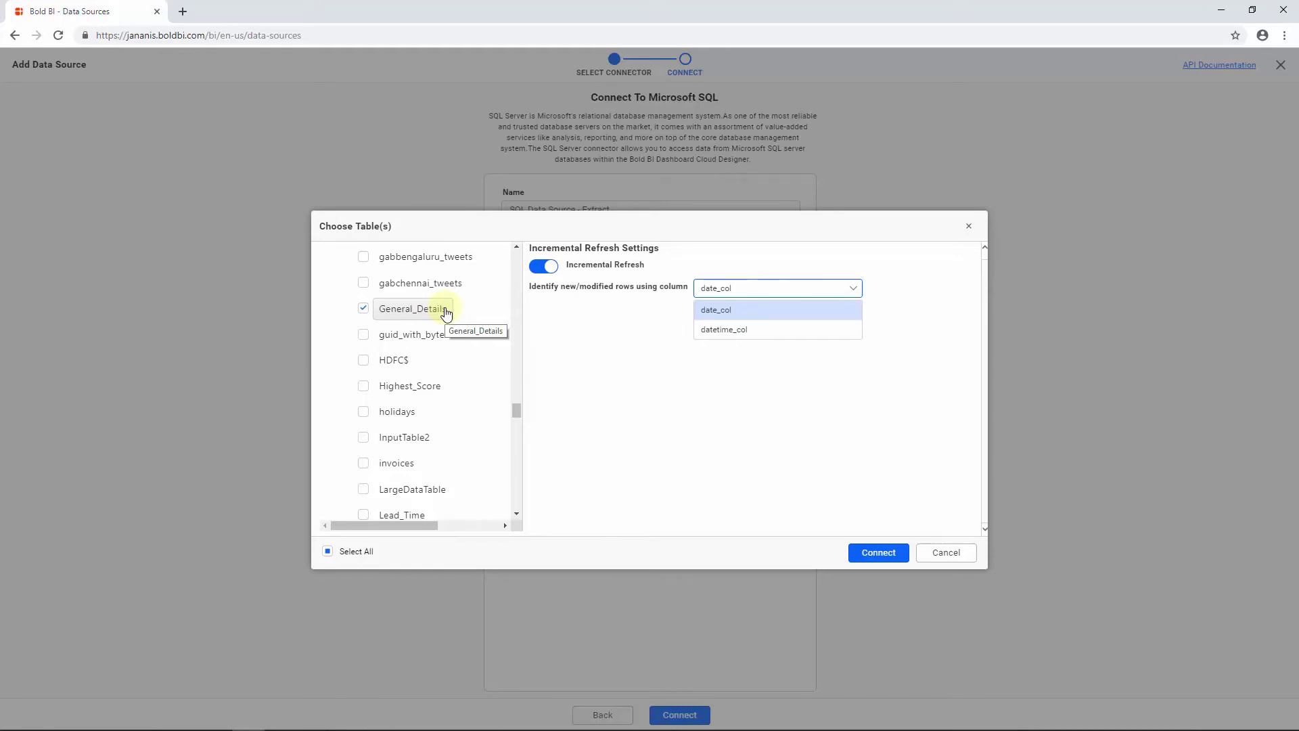
{"action": "left_click", "coordinate": [879, 553]}
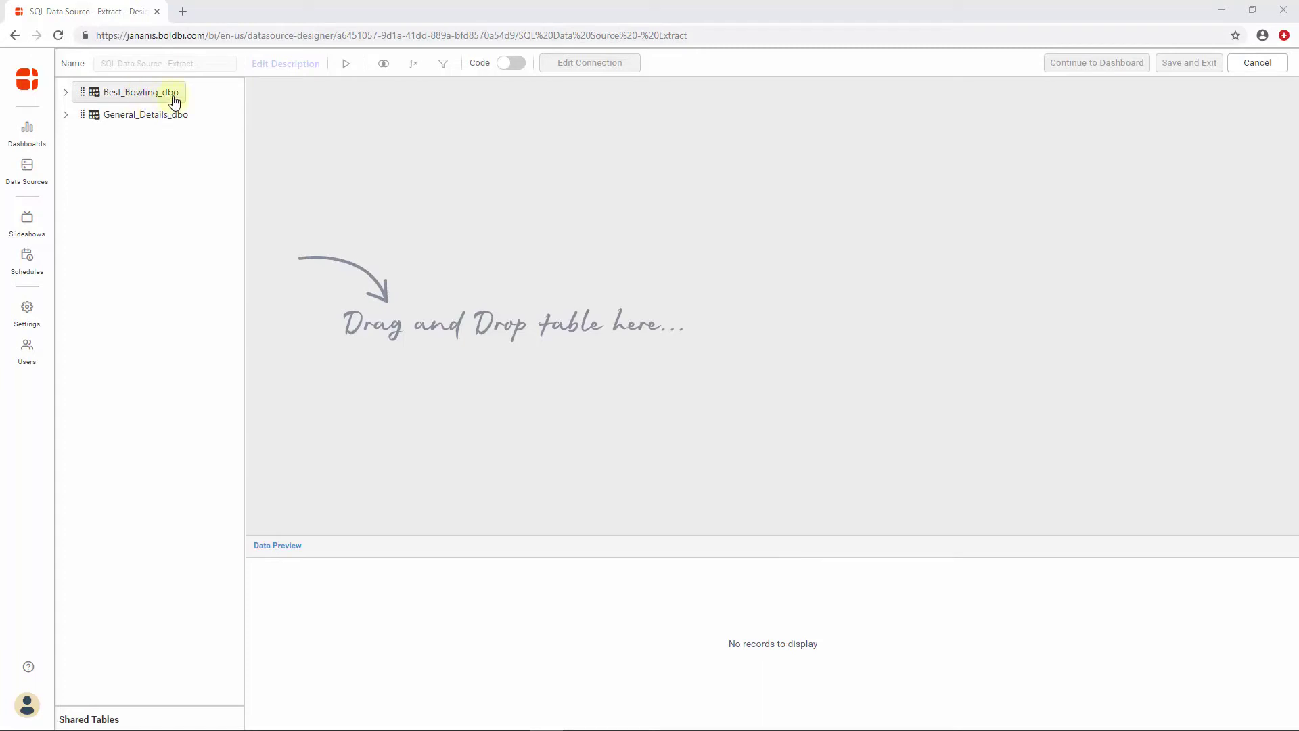
- Add the Best_Bowling_dbo table to the design canvas, and save and exit the data source
{"action": "left_click_drag", "start_coordinate": [148, 95], "coordinate": [553, 211]}
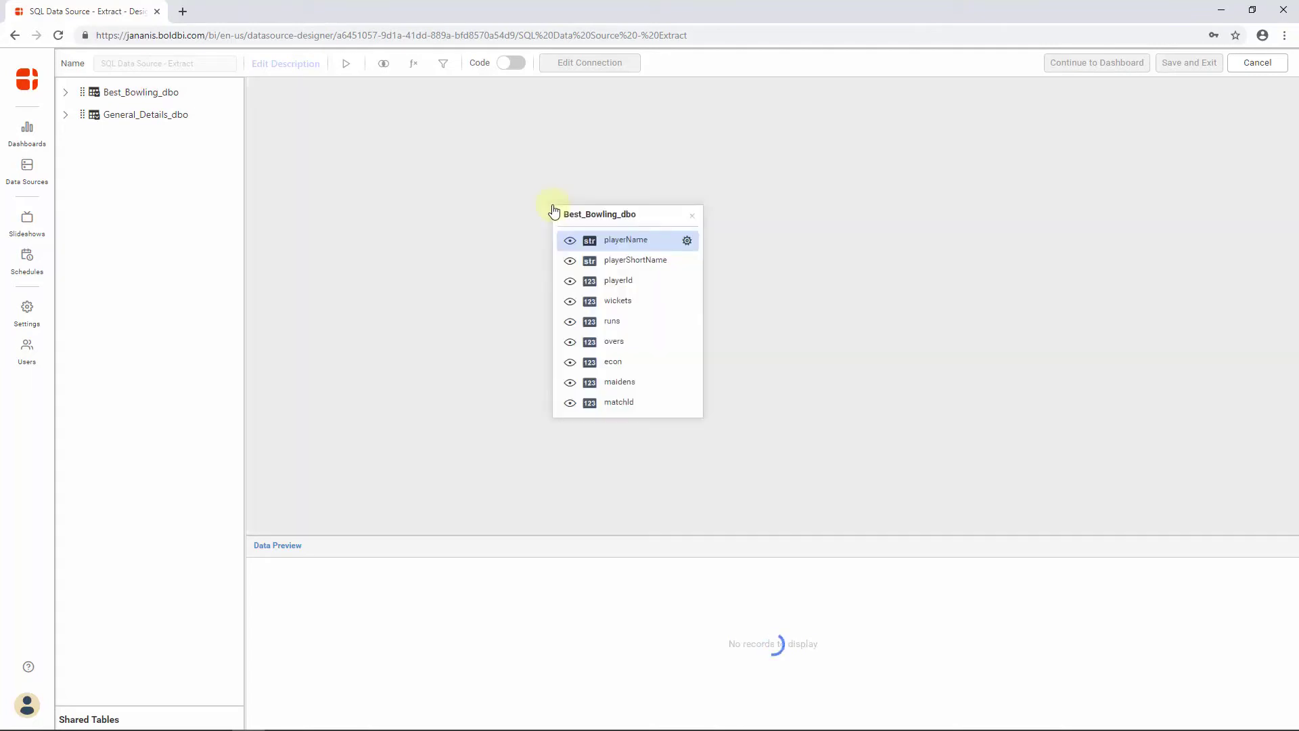
{"action": "left_click", "coordinate": [1186, 63]}
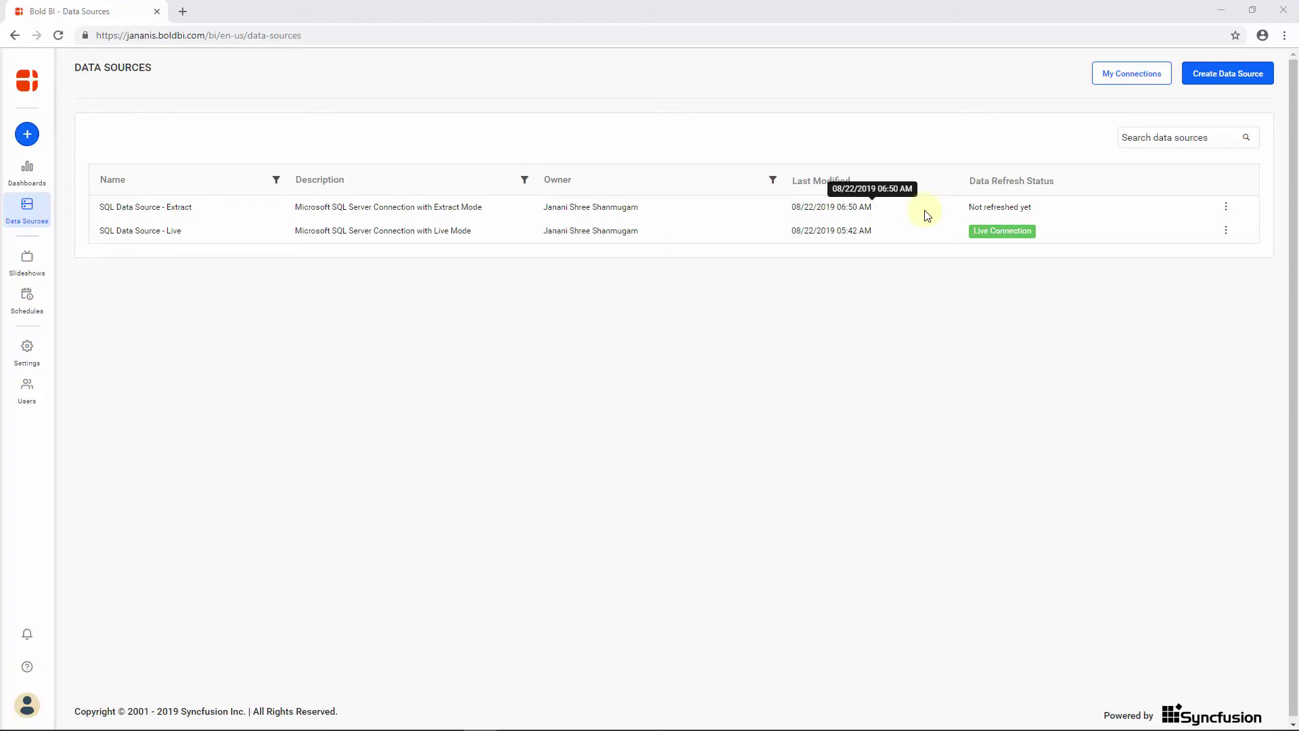
- Create a Microsoft SQL Server data source named SQL Data Source Stored Procedure - Live, connecting in Live mode to the development database
{"action": "left_click", "coordinate": [1205, 78]}
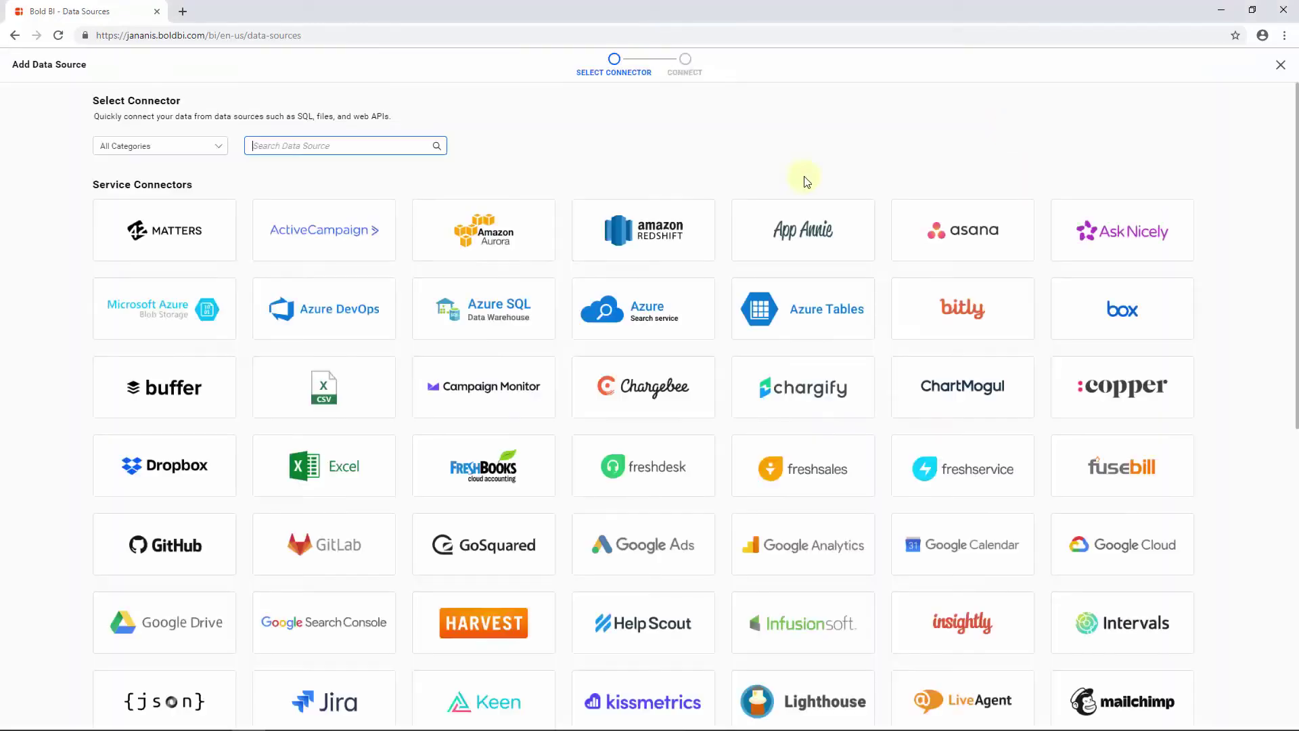
{"action": "left_click", "coordinate": [203, 146]}
{"action": "scroll", "coordinate": [136, 318], "scroll_direction": "down", "scroll_amount": 2}
{"action": "left_click", "coordinate": [138, 326]}
{"action": "left_click", "coordinate": [1123, 251]}
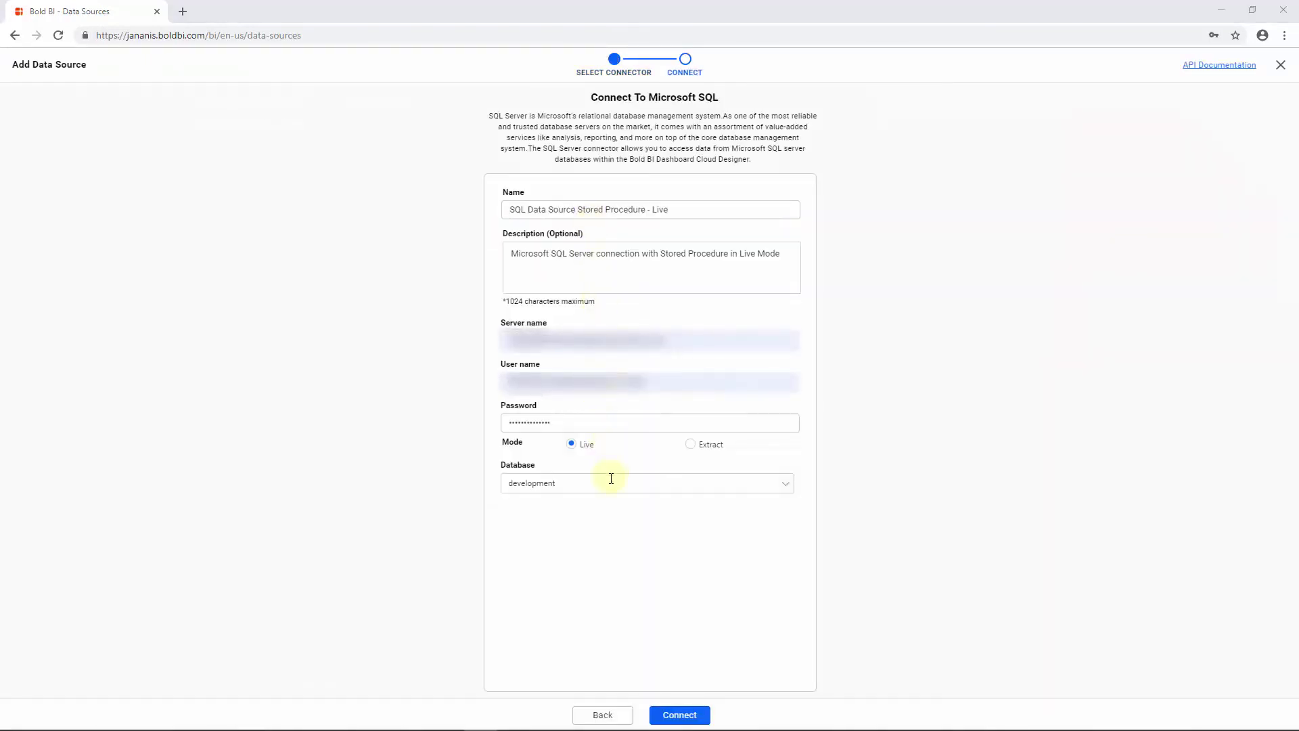
{"action": "left_click", "coordinate": [677, 722]}
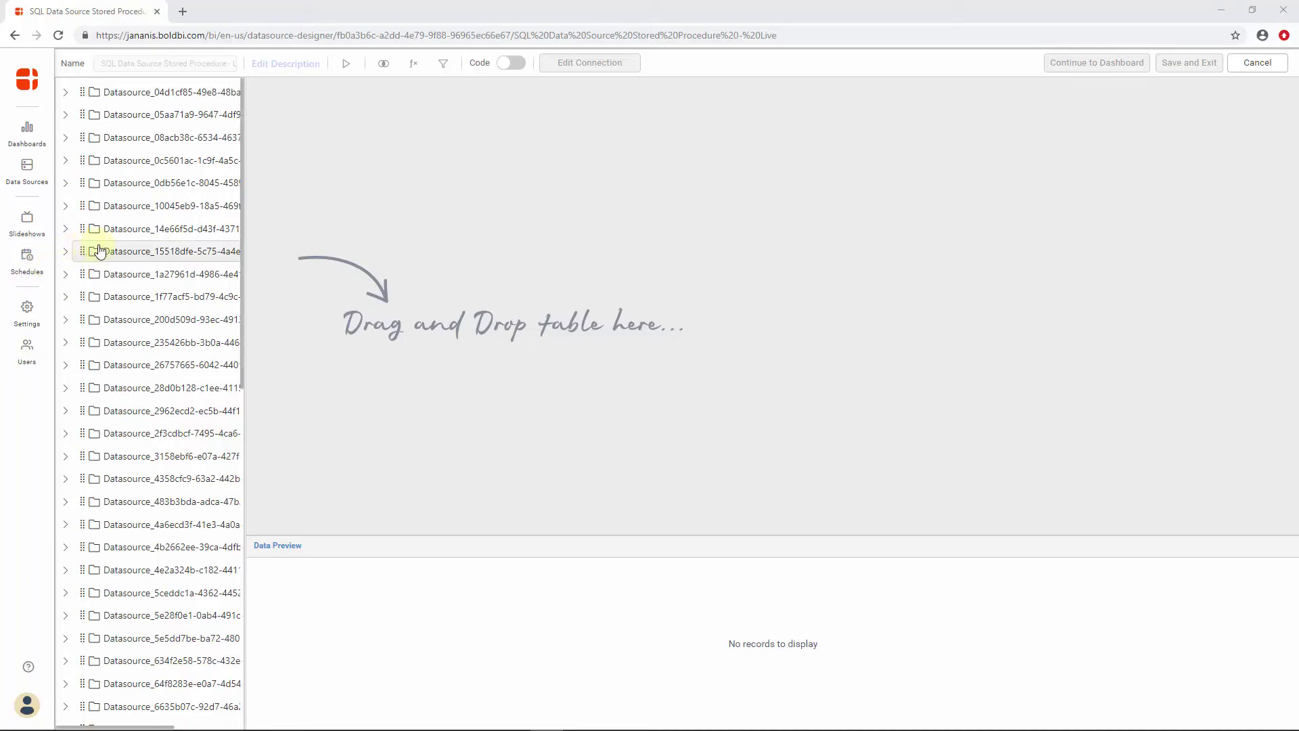
- Place the Guid_Data stored procedure from the dbo schema on the design canvas
{"action": "scroll", "coordinate": [98, 252], "scroll_direction": "down", "scroll_amount": 3}
{"action": "scroll", "coordinate": [99, 249], "scroll_direction": "down", "scroll_amount": 2}
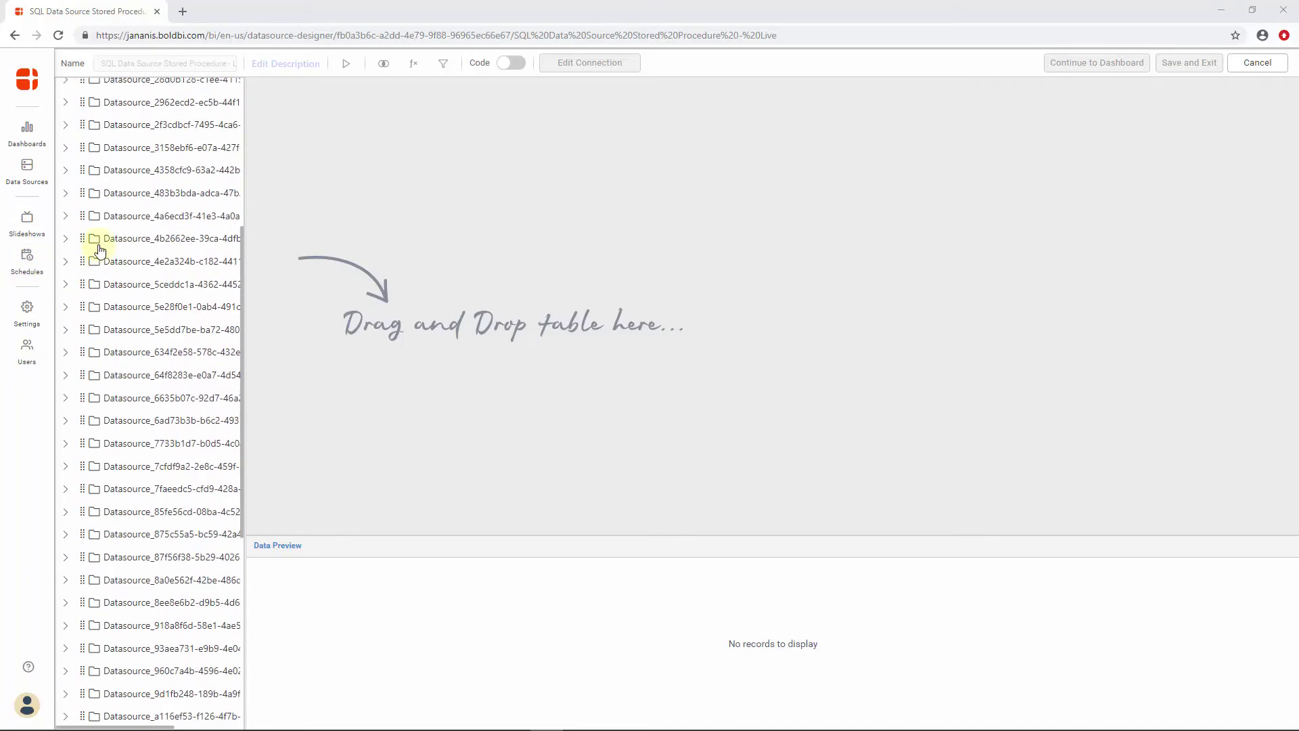
{"action": "scroll", "coordinate": [98, 249], "scroll_direction": "down", "scroll_amount": 5}
{"action": "left_click", "coordinate": [66, 623]}
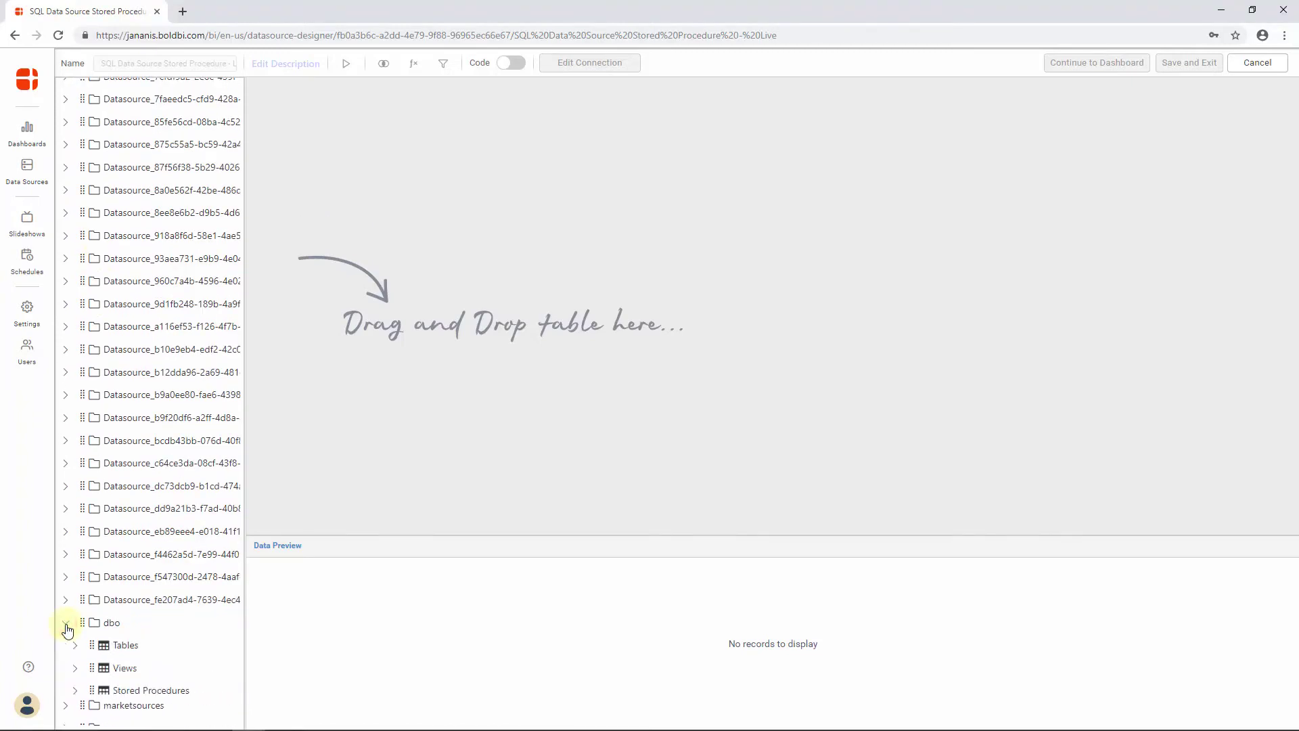
{"action": "scroll", "coordinate": [75, 629], "scroll_direction": "down", "scroll_amount": 1}
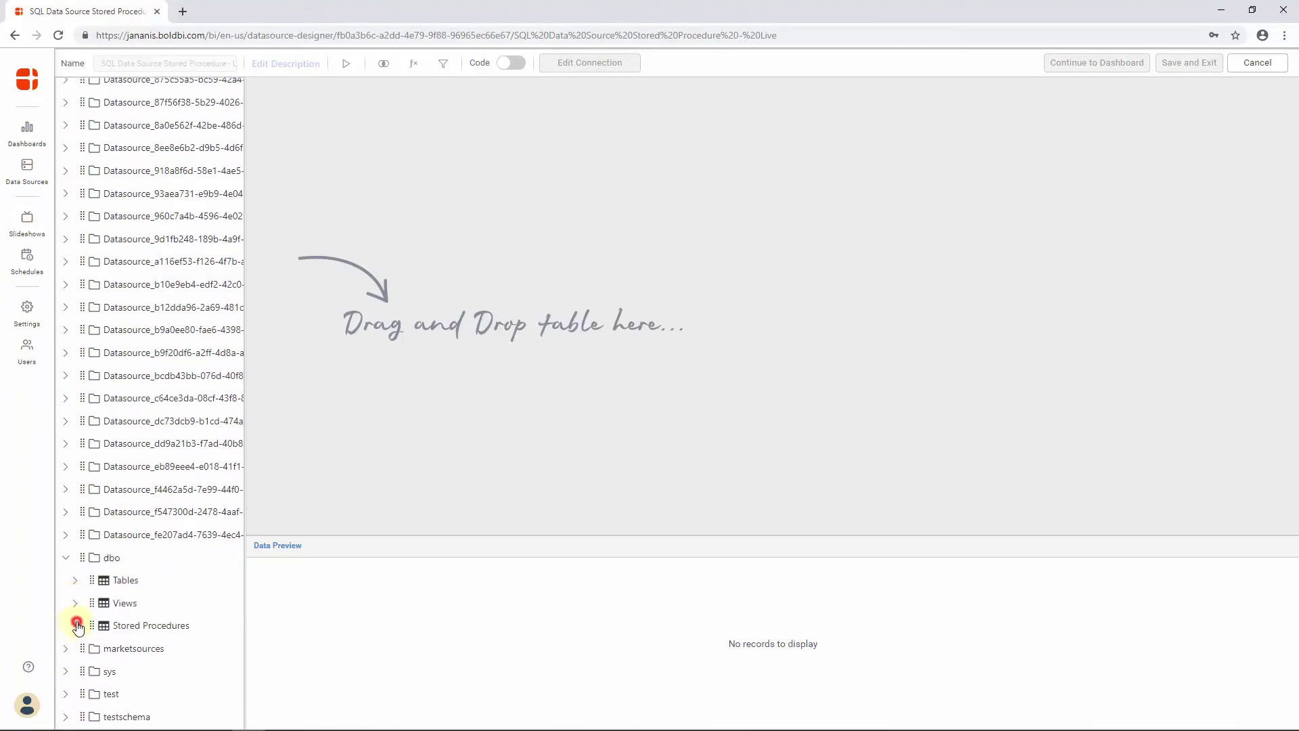
{"action": "left_click", "coordinate": [75, 624]}
{"action": "scroll", "coordinate": [79, 628], "scroll_direction": "down", "scroll_amount": 6}
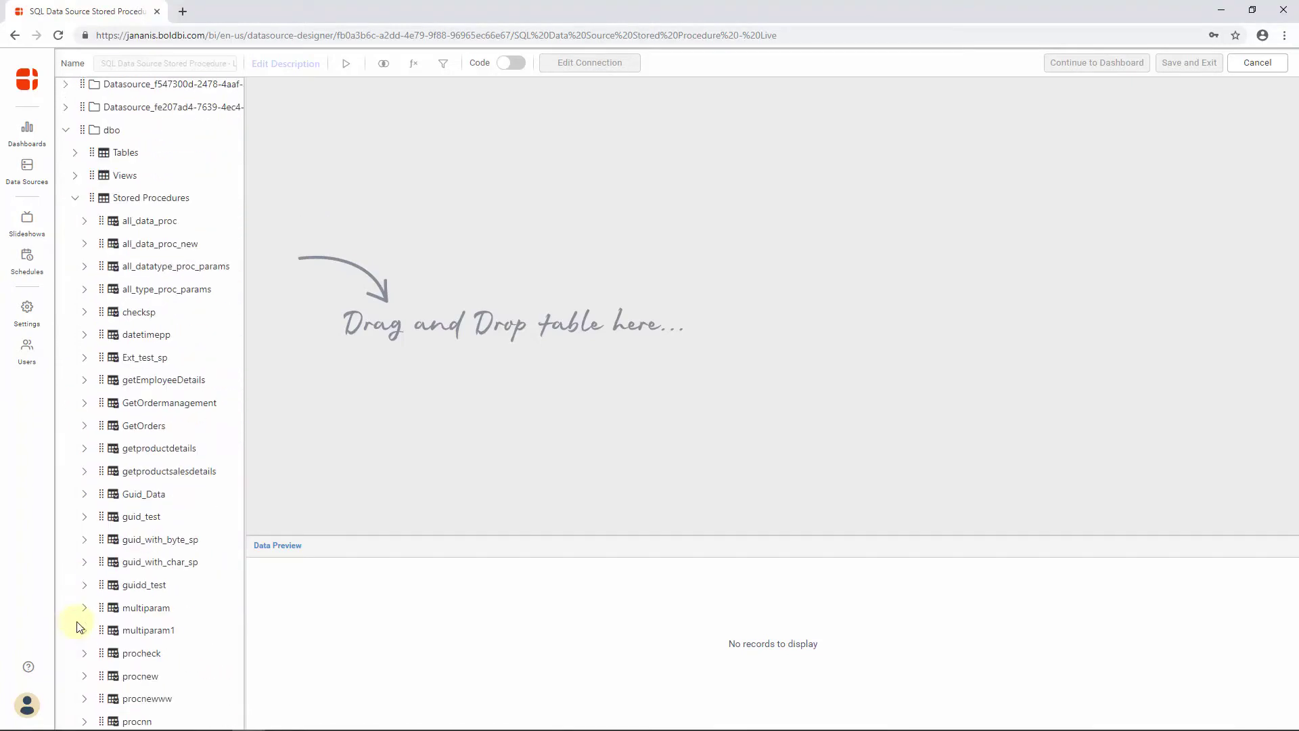
{"action": "left_click", "coordinate": [84, 496]}
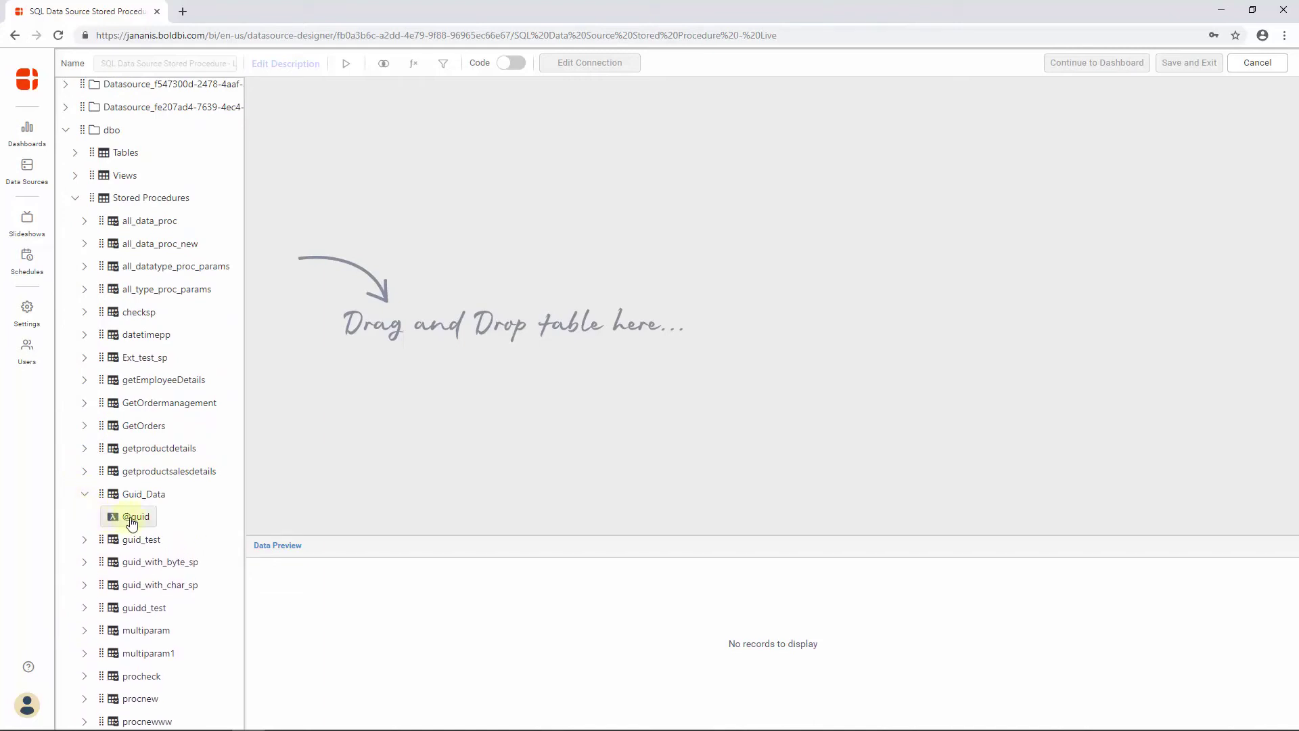
{"action": "left_click", "coordinate": [146, 494]}
{"action": "left_click_drag", "start_coordinate": [190, 490], "coordinate": [518, 230]}
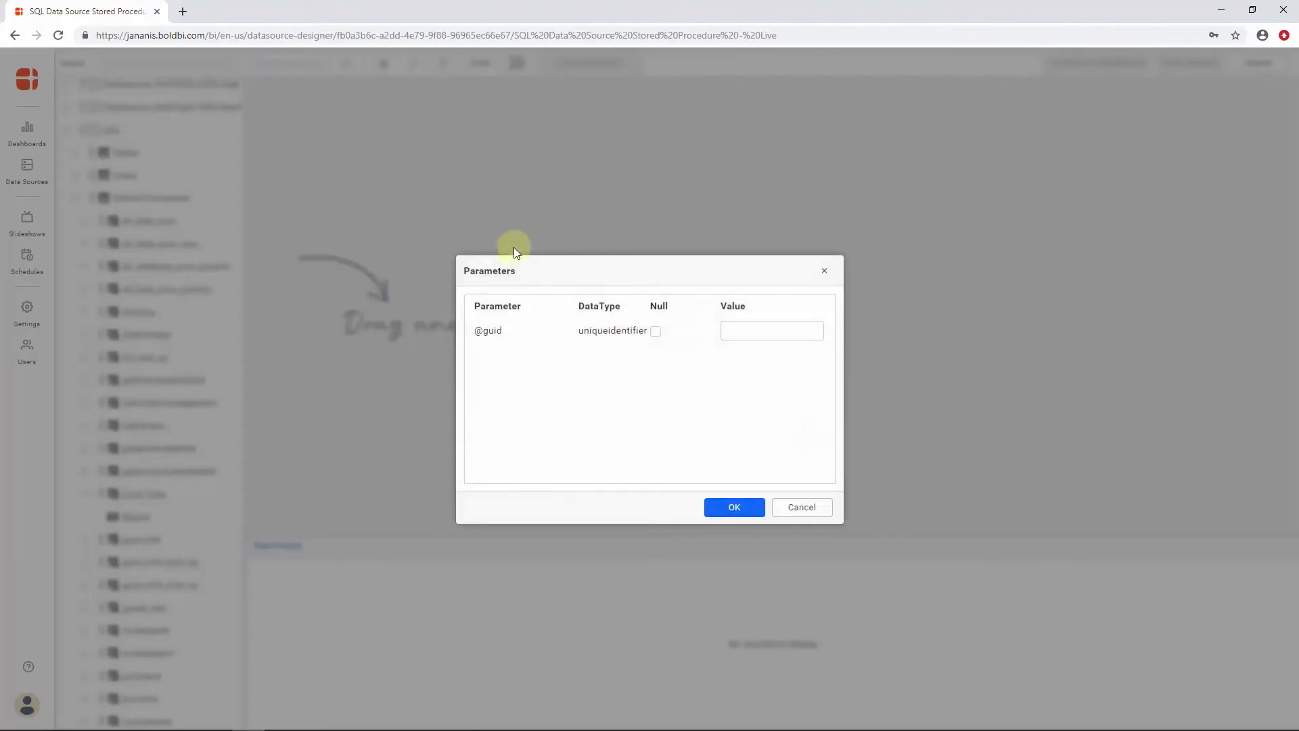
{"action": "left_click", "coordinate": [732, 332]}
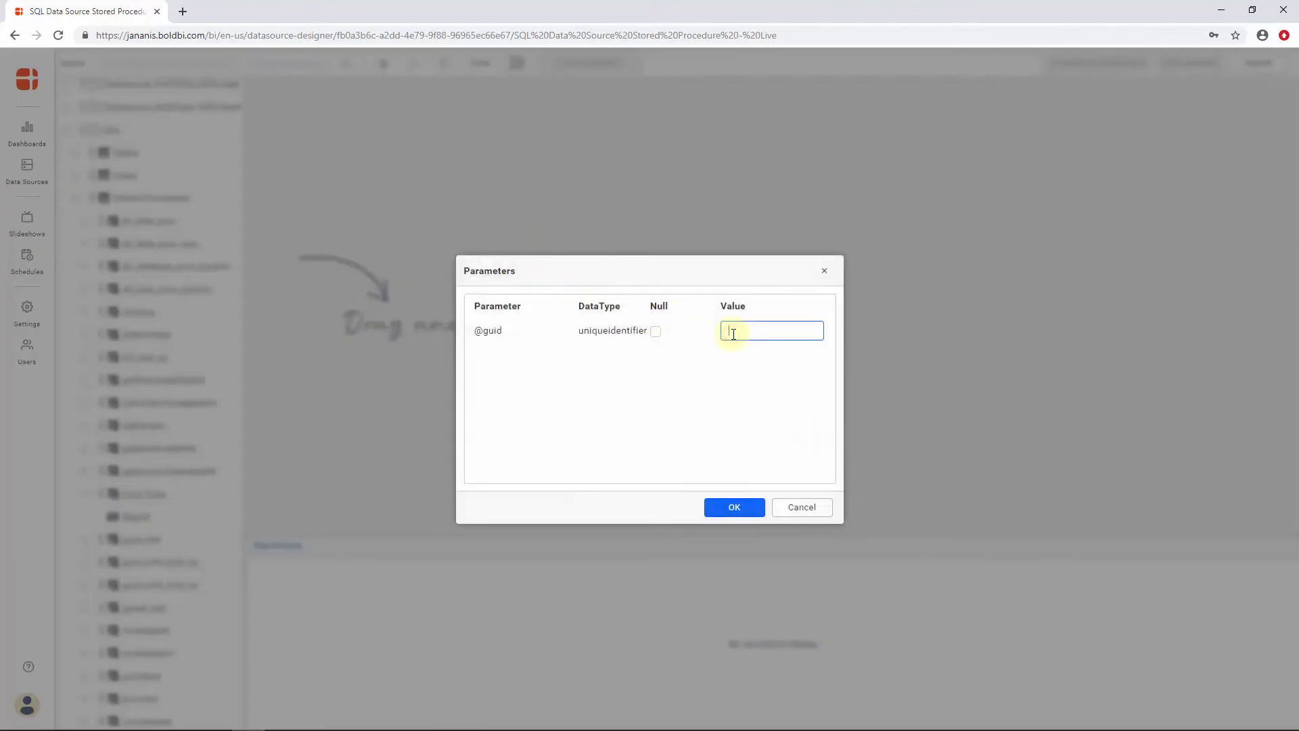
{"action": "key", "text": "ctrl+v"}
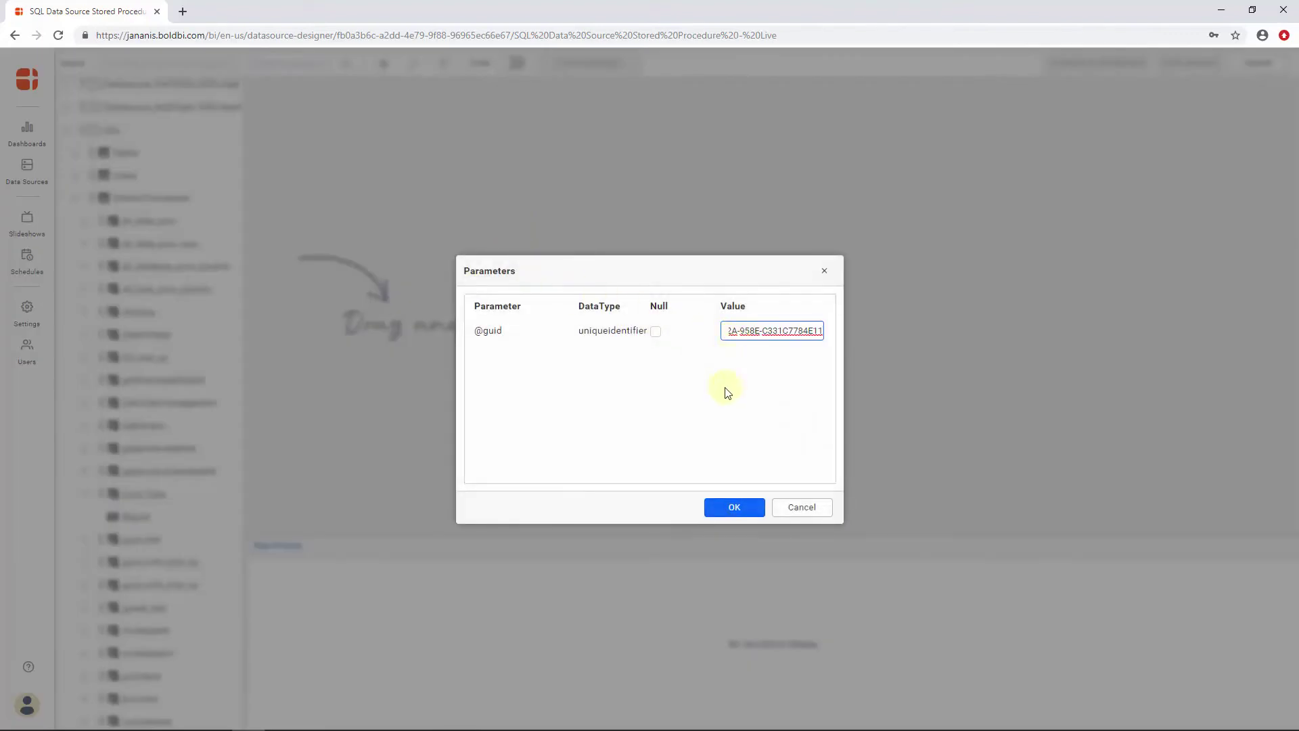
{"action": "left_click", "coordinate": [726, 509]}
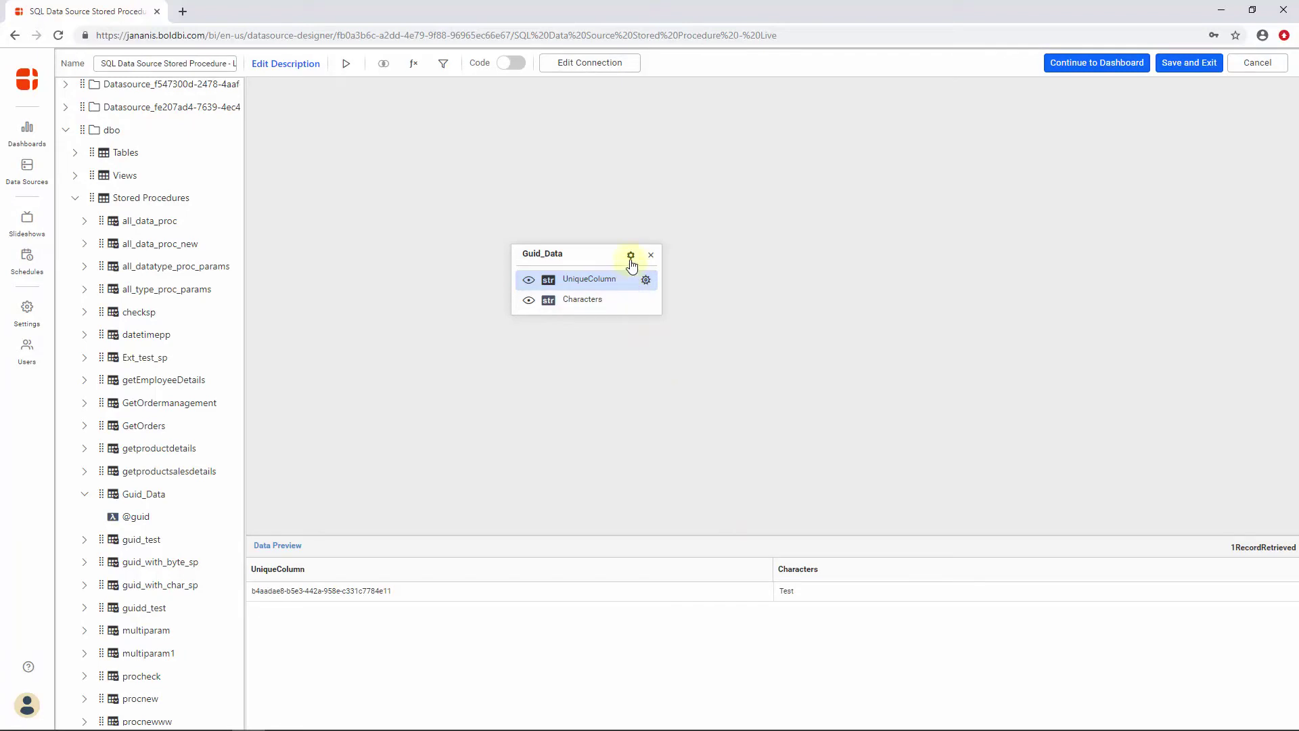
{"action": "left_click", "coordinate": [1161, 70]}
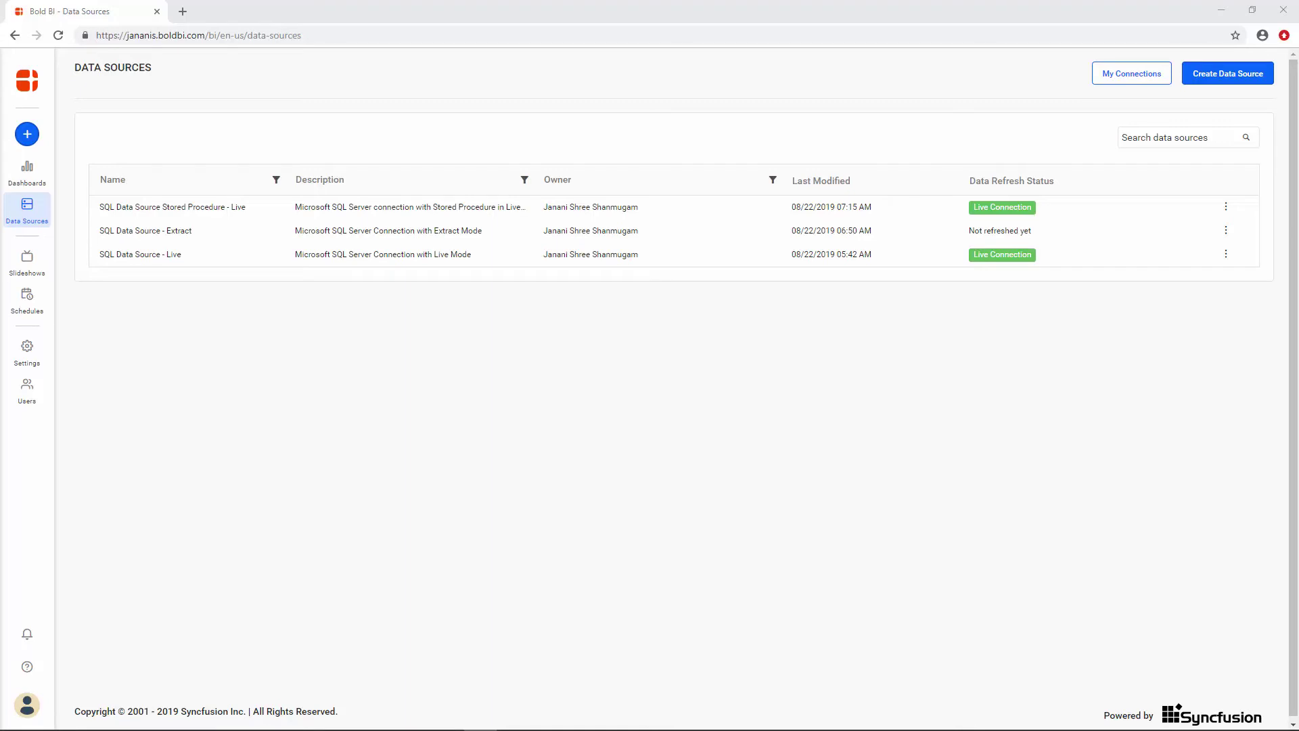
- Create the Microsoft SQL Server data source SQL Data Source Stored Procedure - Extract, using Extract mode, the development database, and a 24 Hours refresh
{"action": "left_click", "coordinate": [1231, 80]}
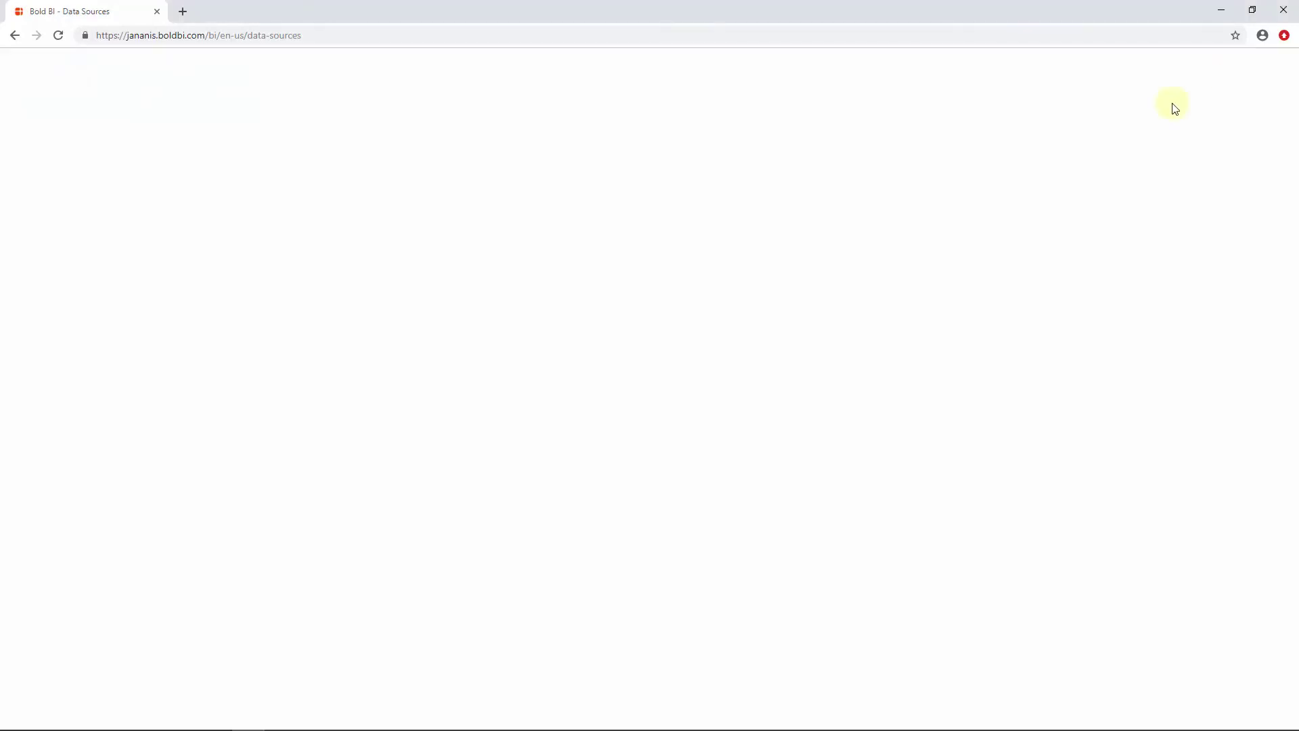
{"action": "left_click", "coordinate": [136, 148]}
{"action": "scroll", "coordinate": [165, 270], "scroll_direction": "down", "scroll_amount": 2}
{"action": "left_click", "coordinate": [147, 356]}
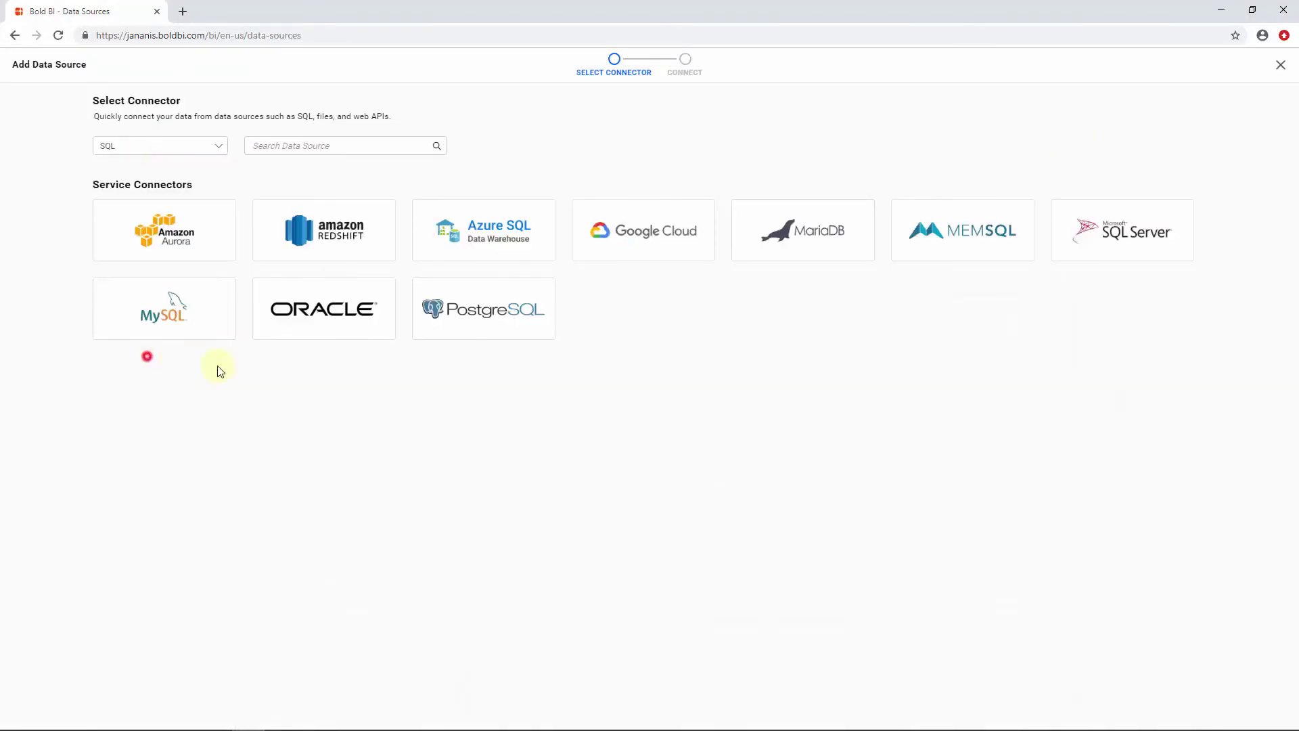
{"action": "left_click", "coordinate": [1130, 256]}
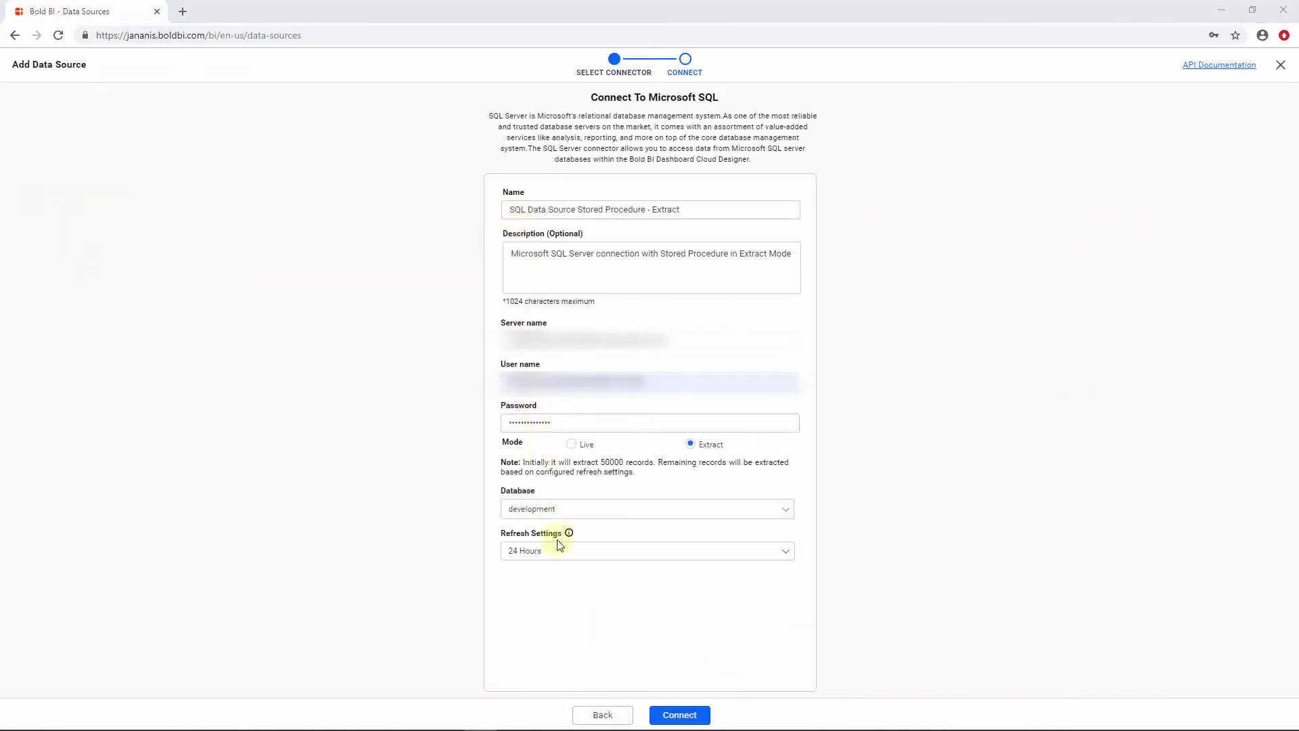
{"action": "left_click", "coordinate": [672, 712]}
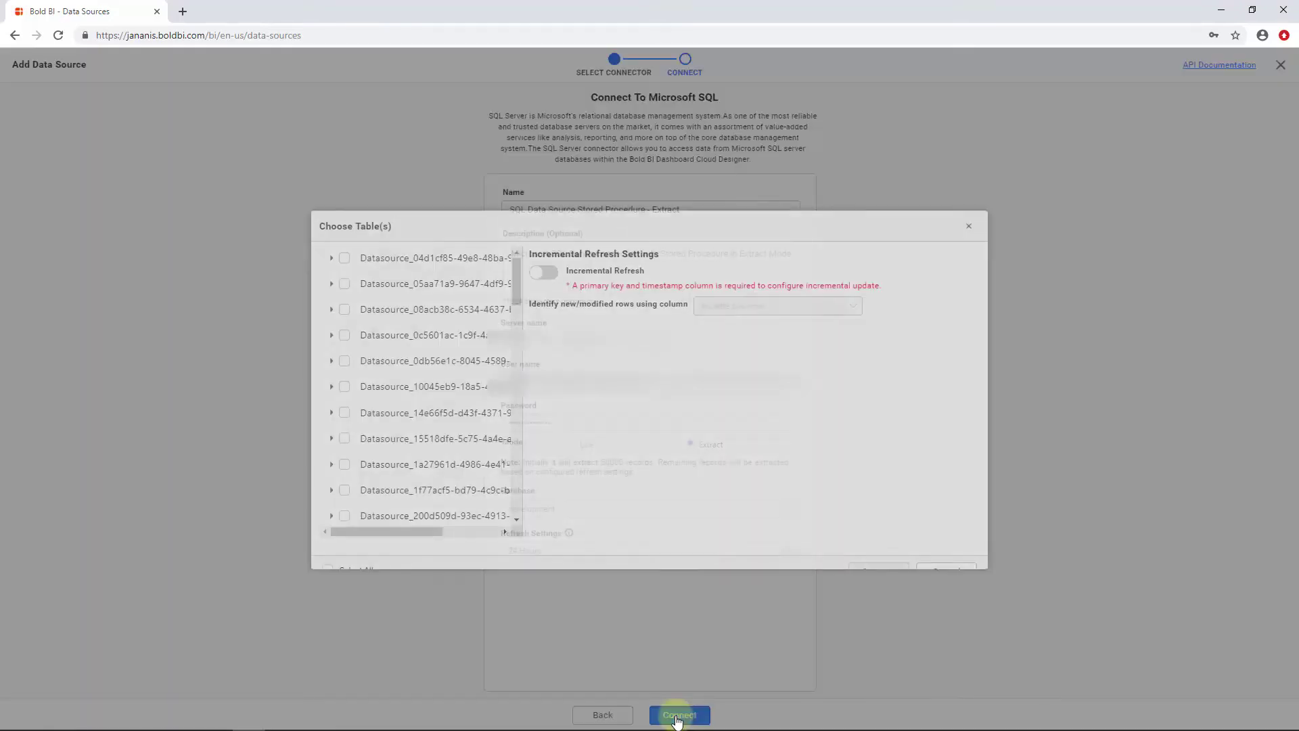
- Select the Guid_Data procedure under the dbo schema's procedures for extraction
{"action": "left_click_drag", "start_coordinate": [514, 302], "coordinate": [526, 475]}
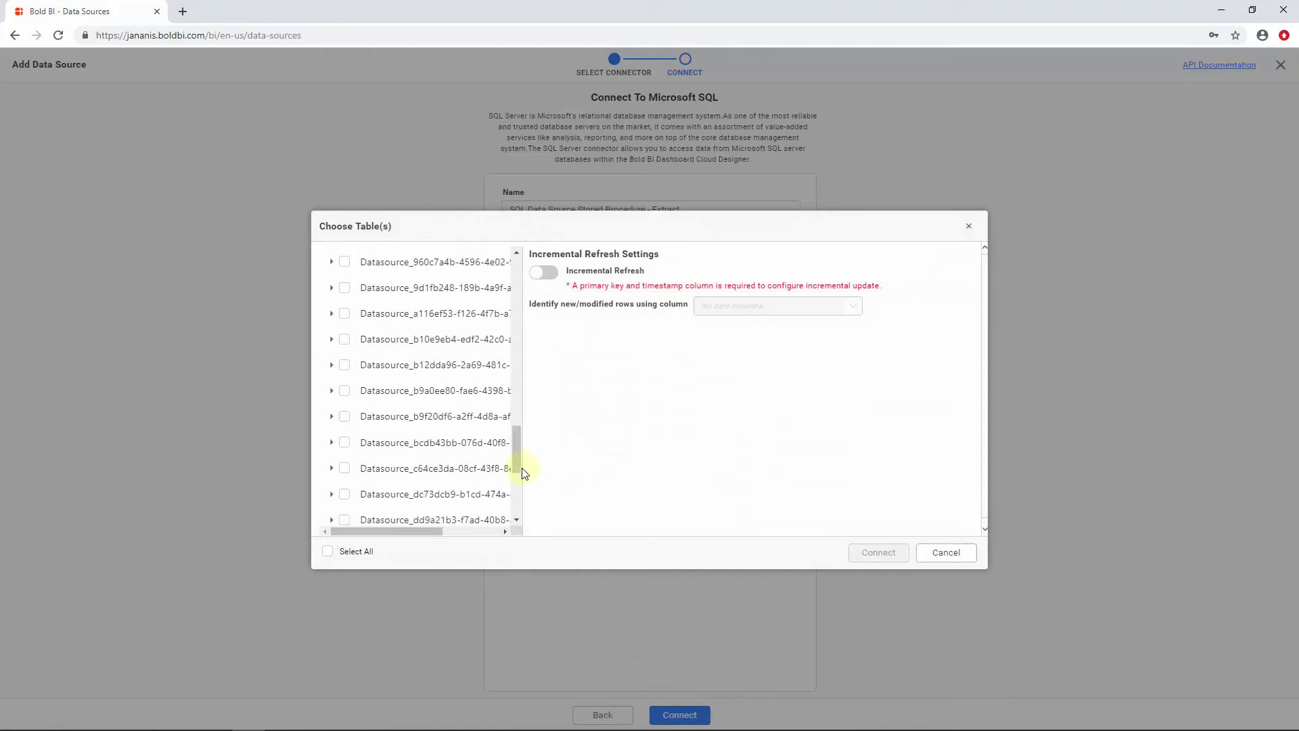
{"action": "scroll", "coordinate": [520, 457], "scroll_direction": "down", "scroll_amount": 5}
{"action": "left_click", "coordinate": [332, 407]}
{"action": "left_click", "coordinate": [343, 486]}
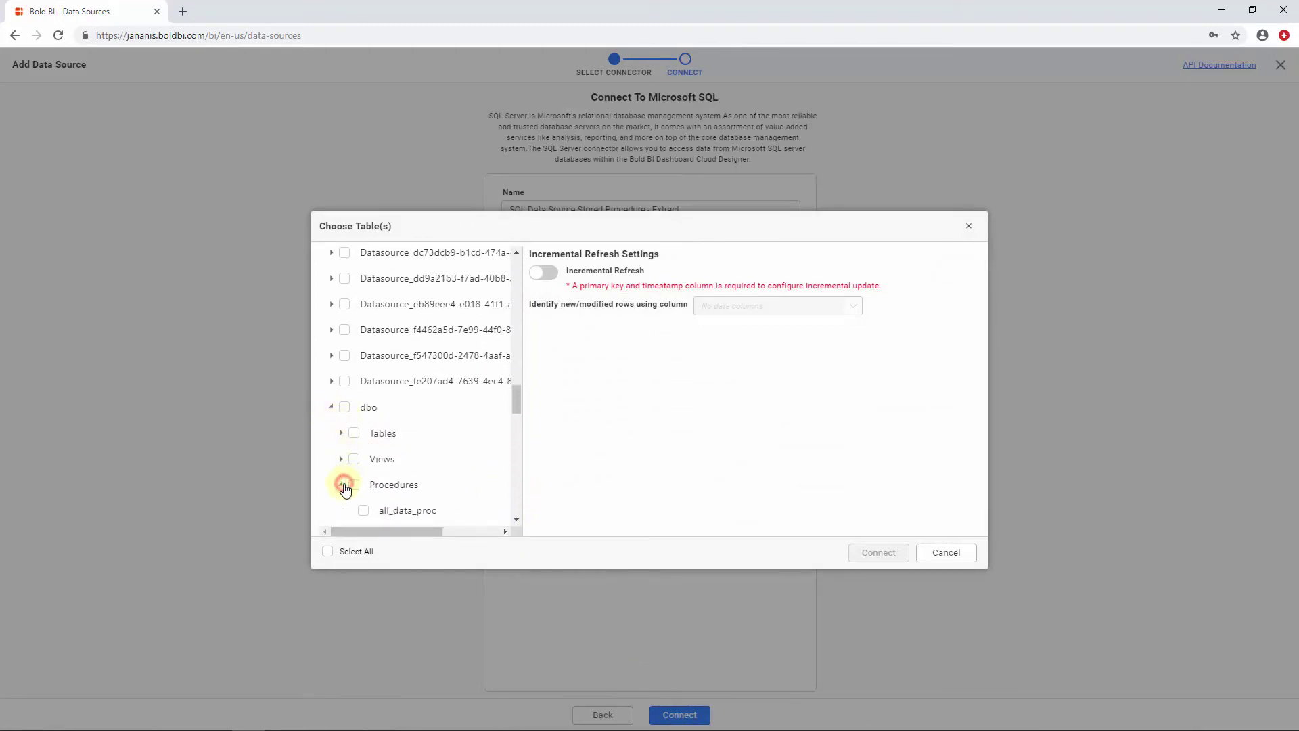
{"action": "scroll", "coordinate": [415, 464], "scroll_direction": "down", "scroll_amount": 6}
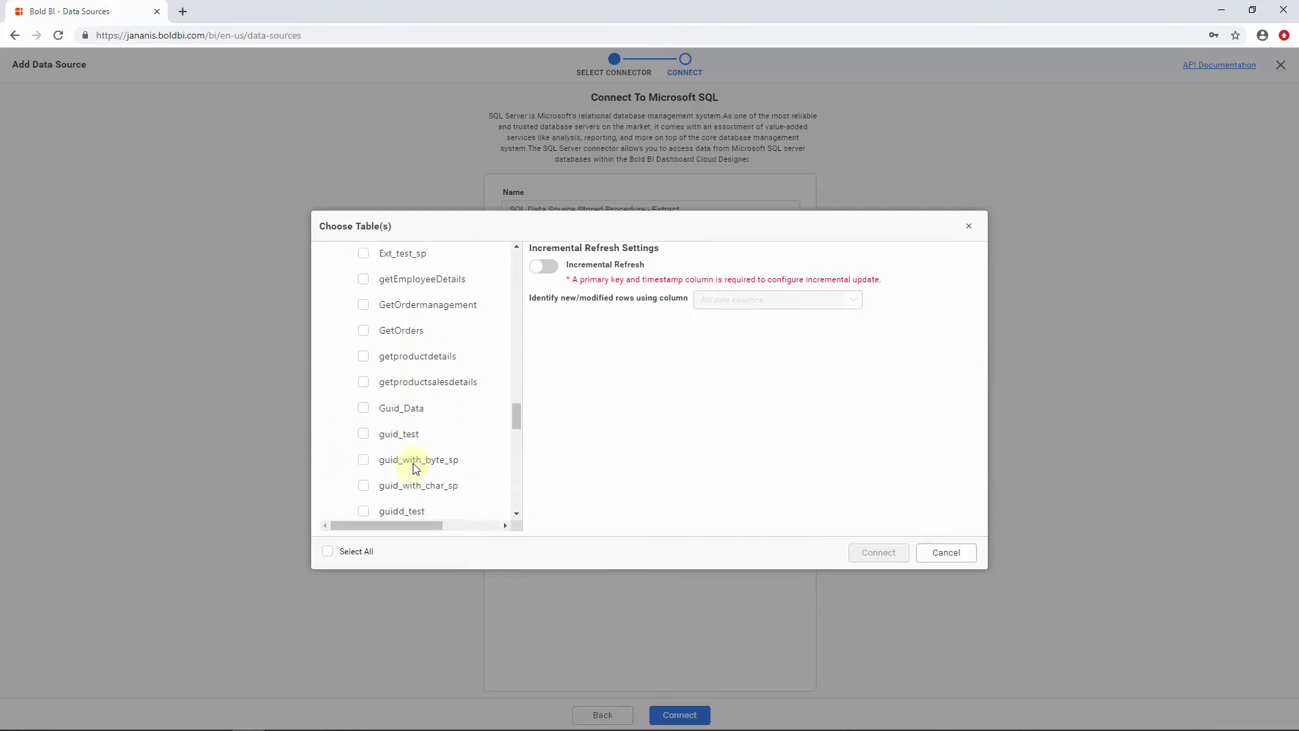
{"action": "left_click", "coordinate": [368, 410]}
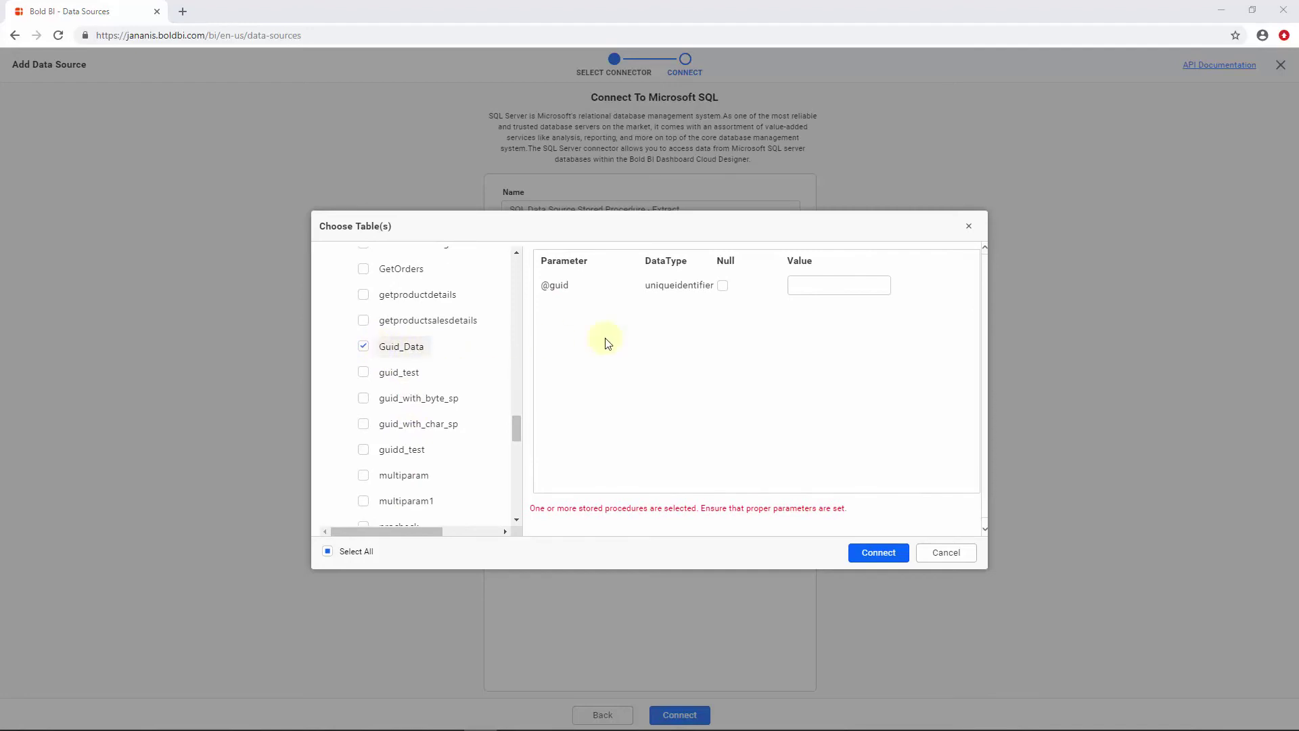
{"action": "left_click", "coordinate": [810, 284]}
{"action": "key", "text": "ctrl+v"}
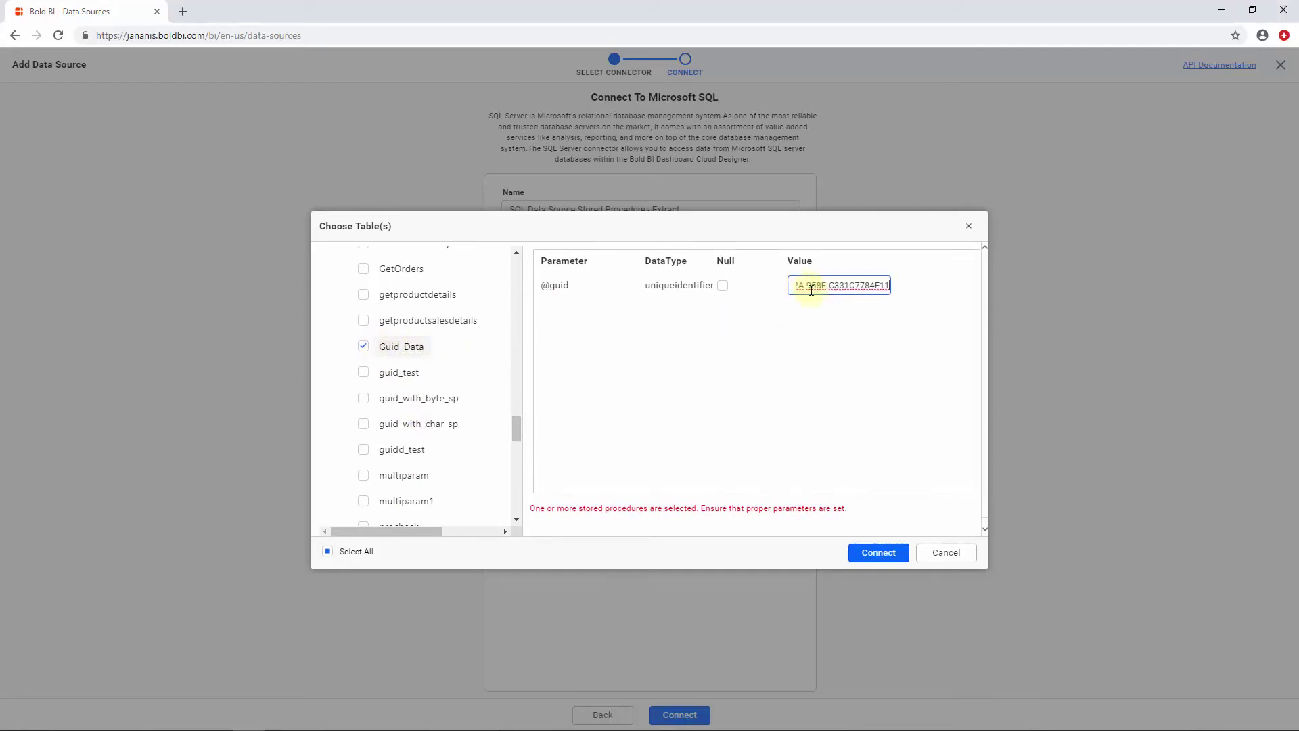
{"action": "left_click", "coordinate": [874, 555]}
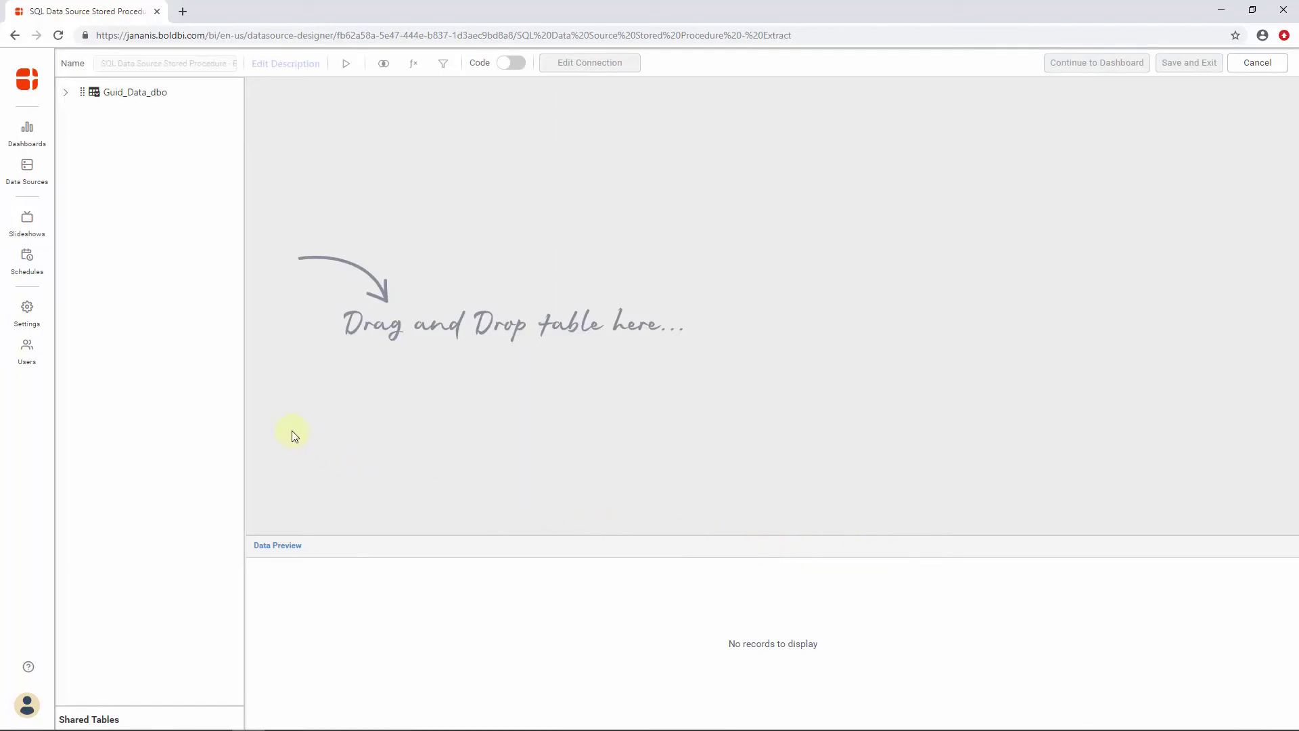
- Add the extracted Guid_Data_dbo table to the design canvas, and save and exit the data source
{"action": "left_click_drag", "start_coordinate": [133, 99], "coordinate": [467, 190]}
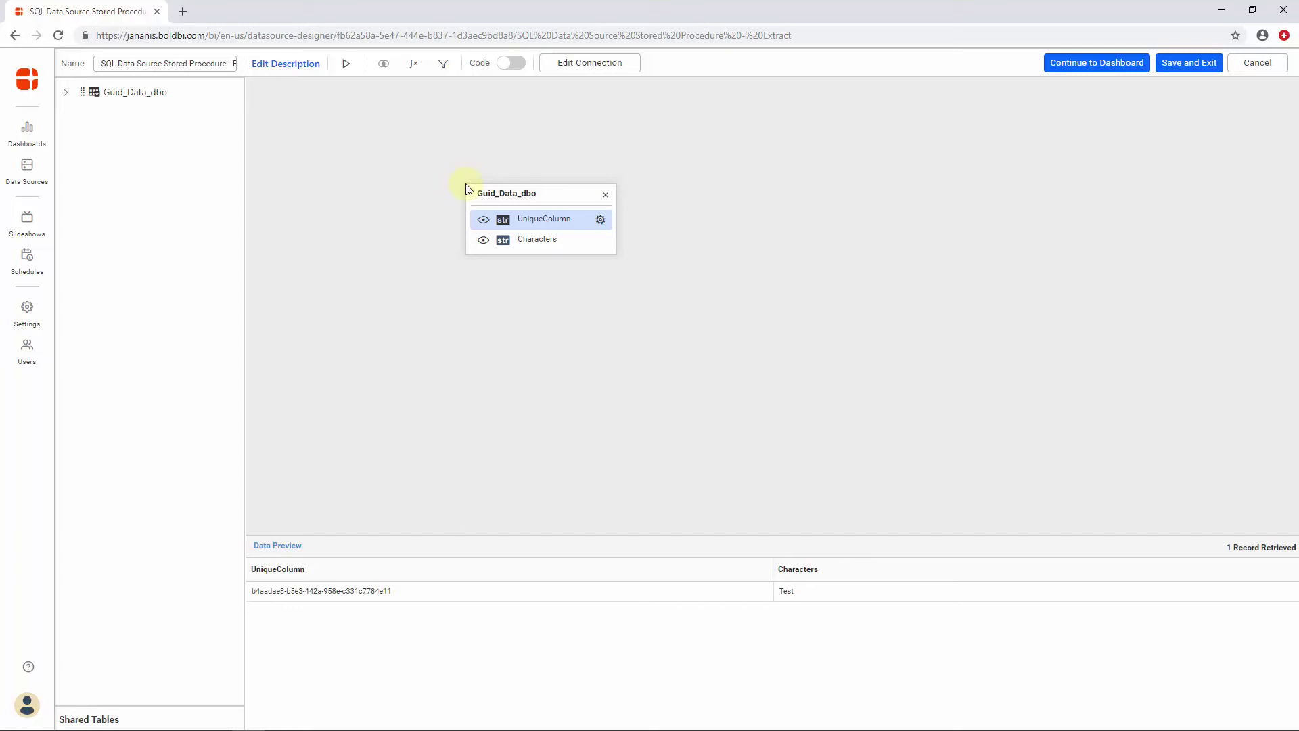
{"action": "left_click", "coordinate": [1170, 70]}
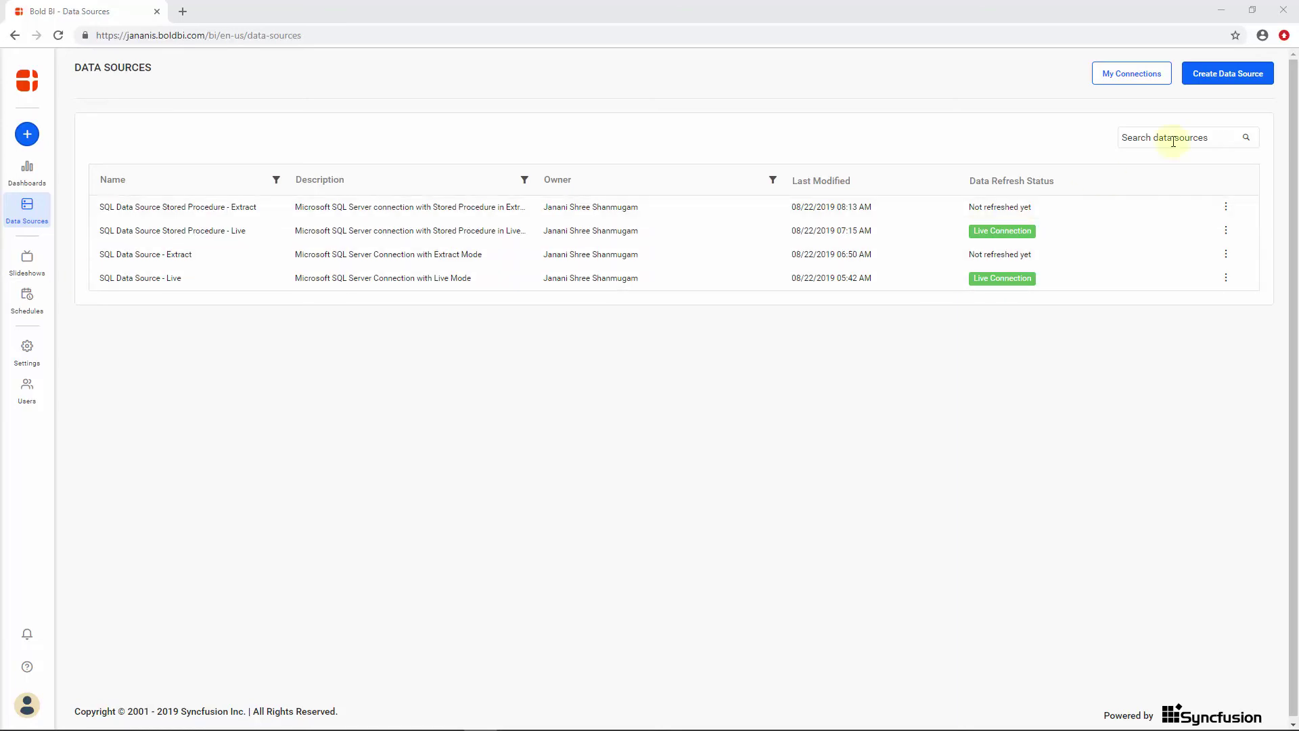
- Create a Microsoft SQL Server data source named SQL Data Source - Custom SQL Query, connecting in Live mode to the development database
{"action": "left_click", "coordinate": [1215, 76]}
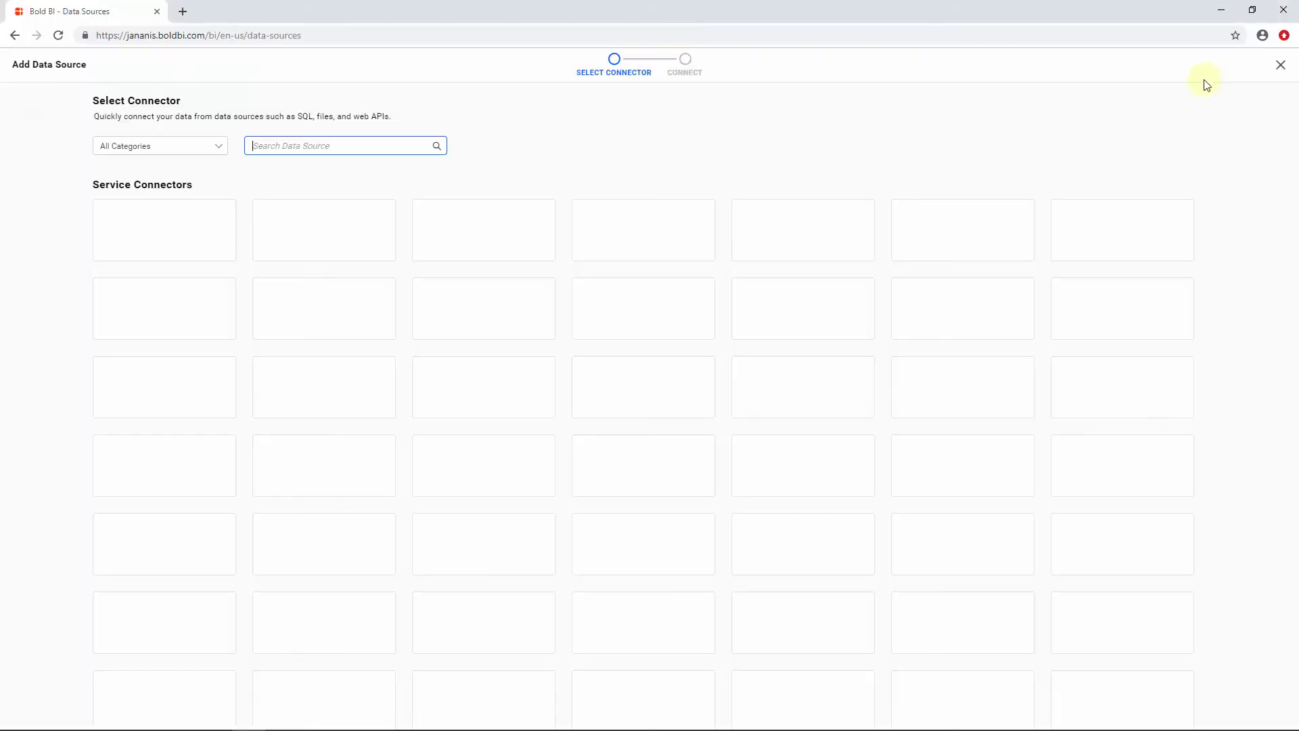
{"action": "left_click", "coordinate": [197, 140]}
{"action": "left_click", "coordinate": [135, 338]}
{"action": "left_click", "coordinate": [1122, 256]}
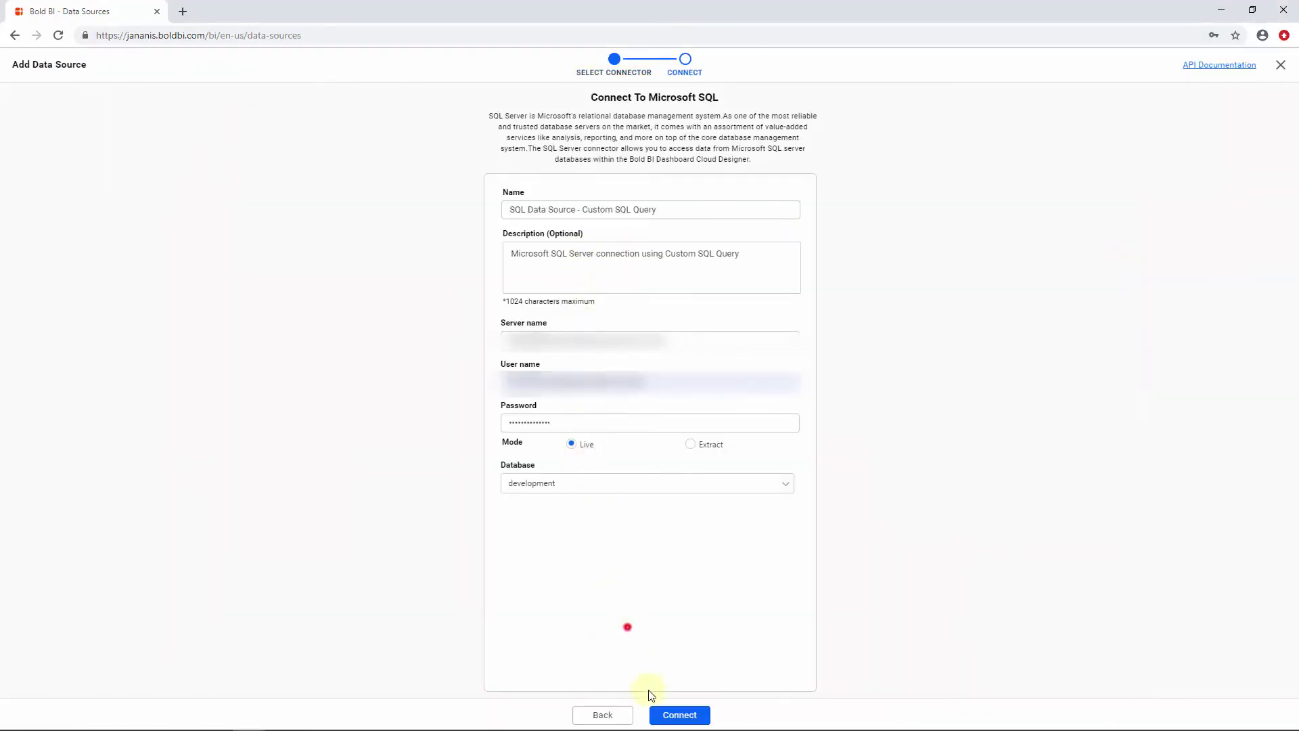
{"action": "left_click", "coordinate": [659, 712]}
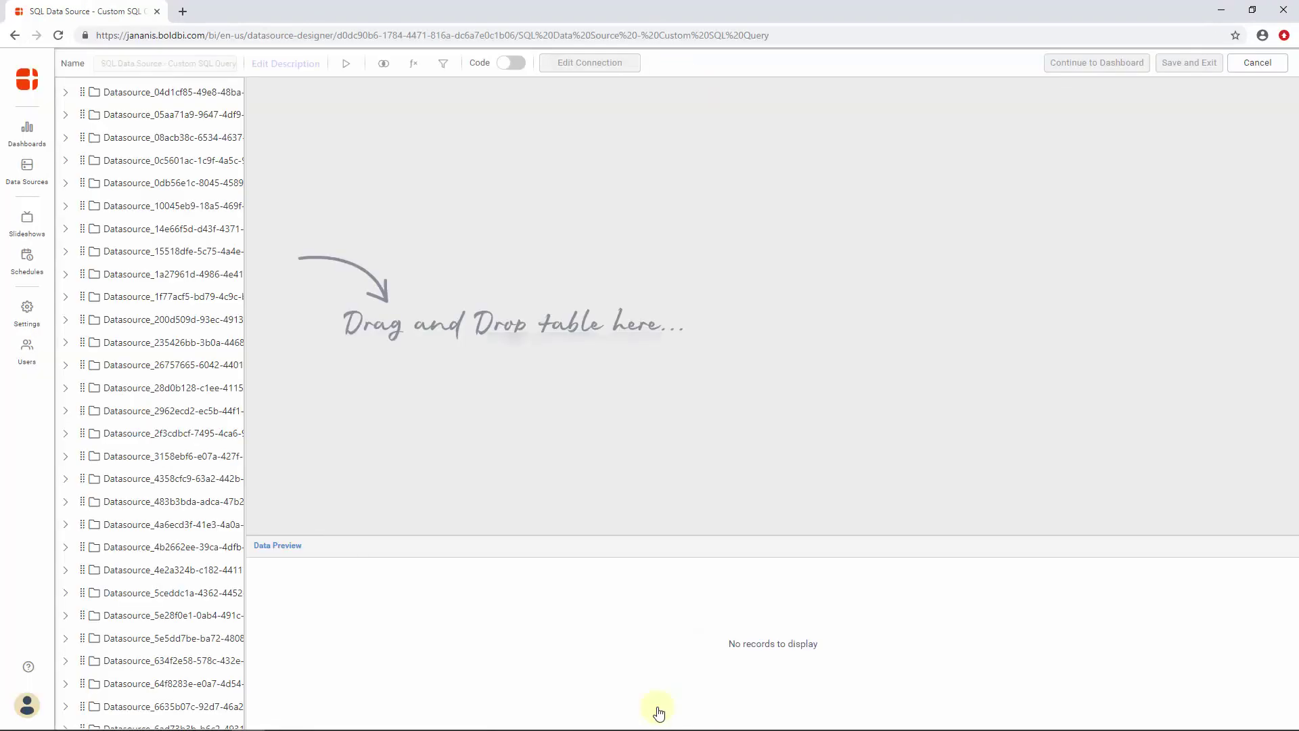
- Add the Product_Details table from the dbo schema to the data source design canvas
{"action": "scroll", "coordinate": [189, 499], "scroll_direction": "down", "scroll_amount": 10}
{"action": "left_click", "coordinate": [65, 623]}
{"action": "left_click", "coordinate": [75, 645]}
{"action": "scroll", "coordinate": [102, 629], "scroll_direction": "down", "scroll_amount": 10}
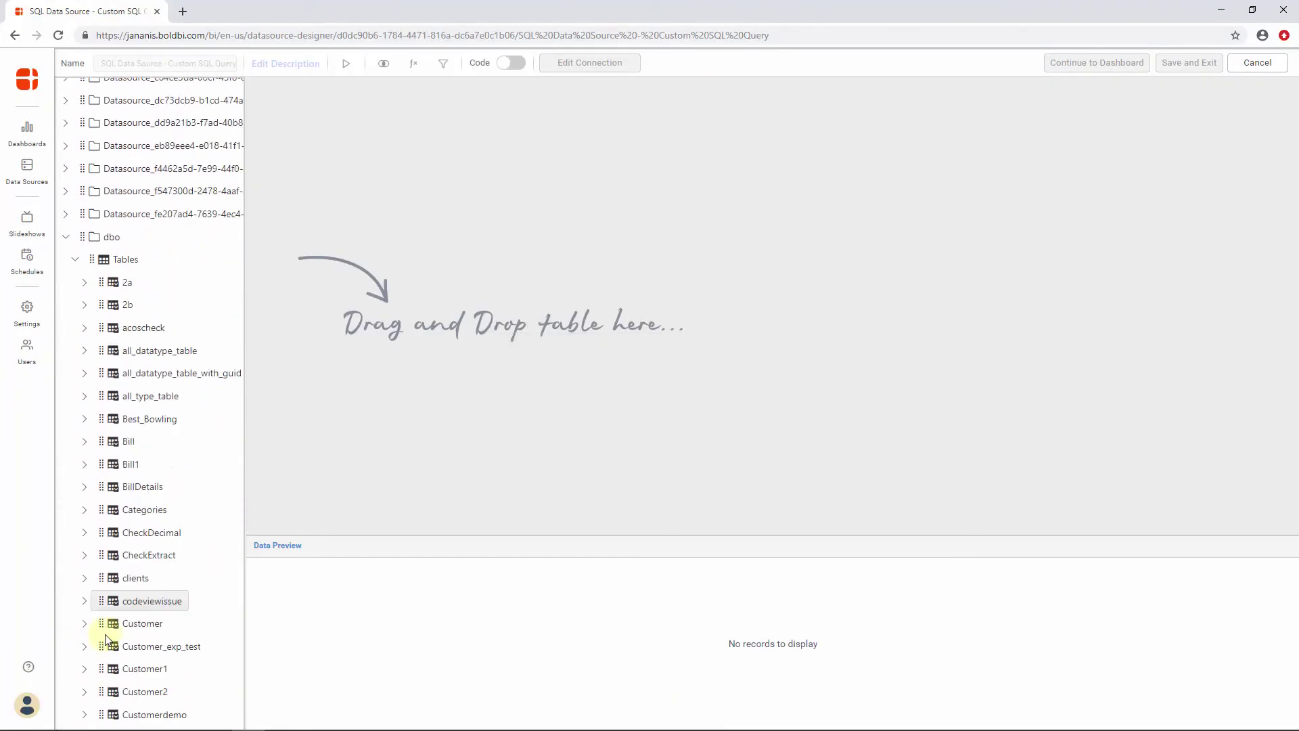
{"action": "left_click_drag", "start_coordinate": [139, 661], "coordinate": [516, 171]}
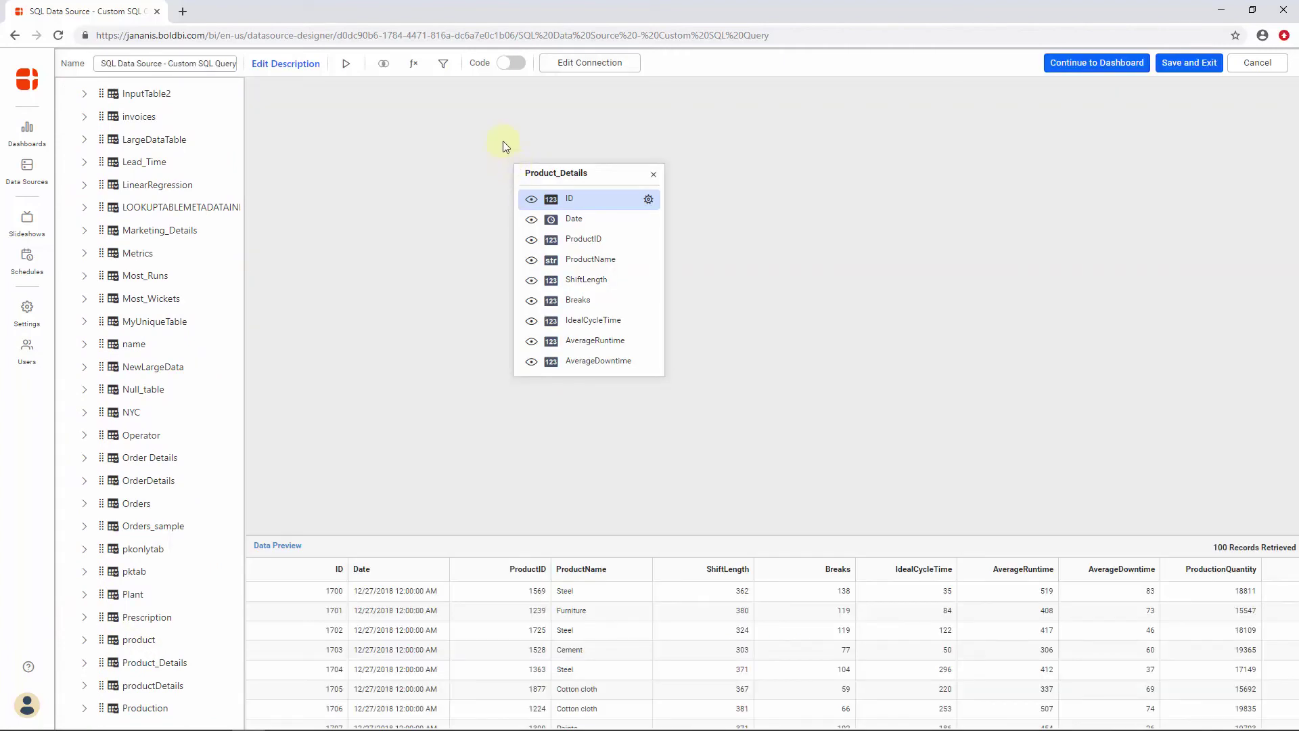
- Switch to code view and replace the generated query with one selecting only ID, Date, ProductID and ProductName from Product_Details
{"action": "left_click", "coordinate": [515, 63]}
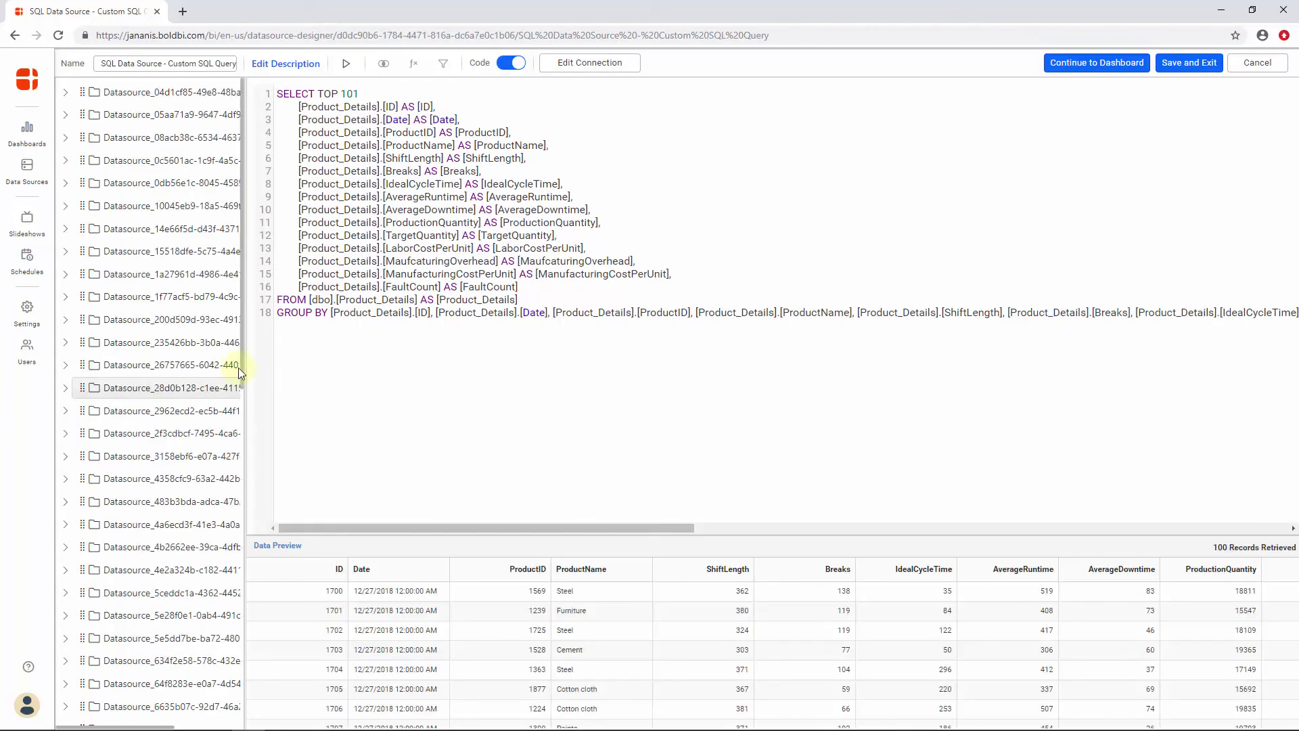
{"action": "left_click", "coordinate": [397, 351]}
{"action": "key", "text": "ctrl+a"}
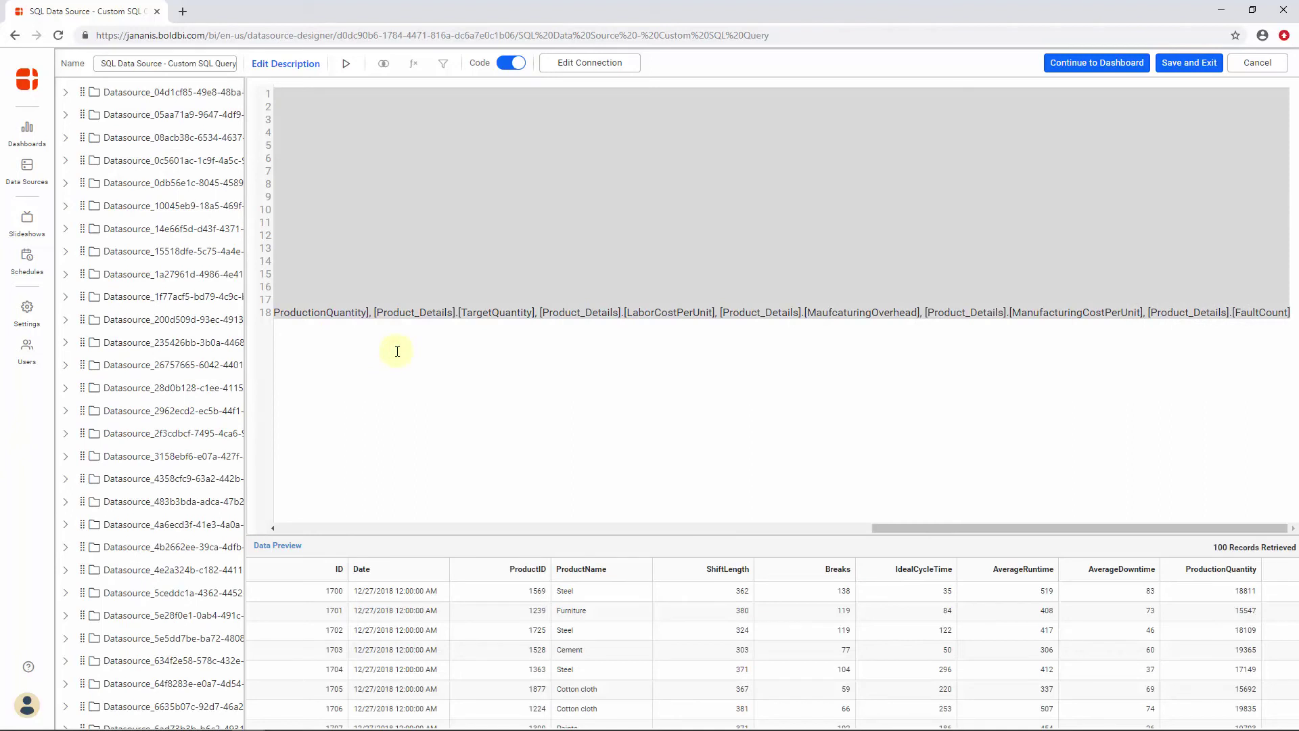
{"action": "key", "text": "Delete"}
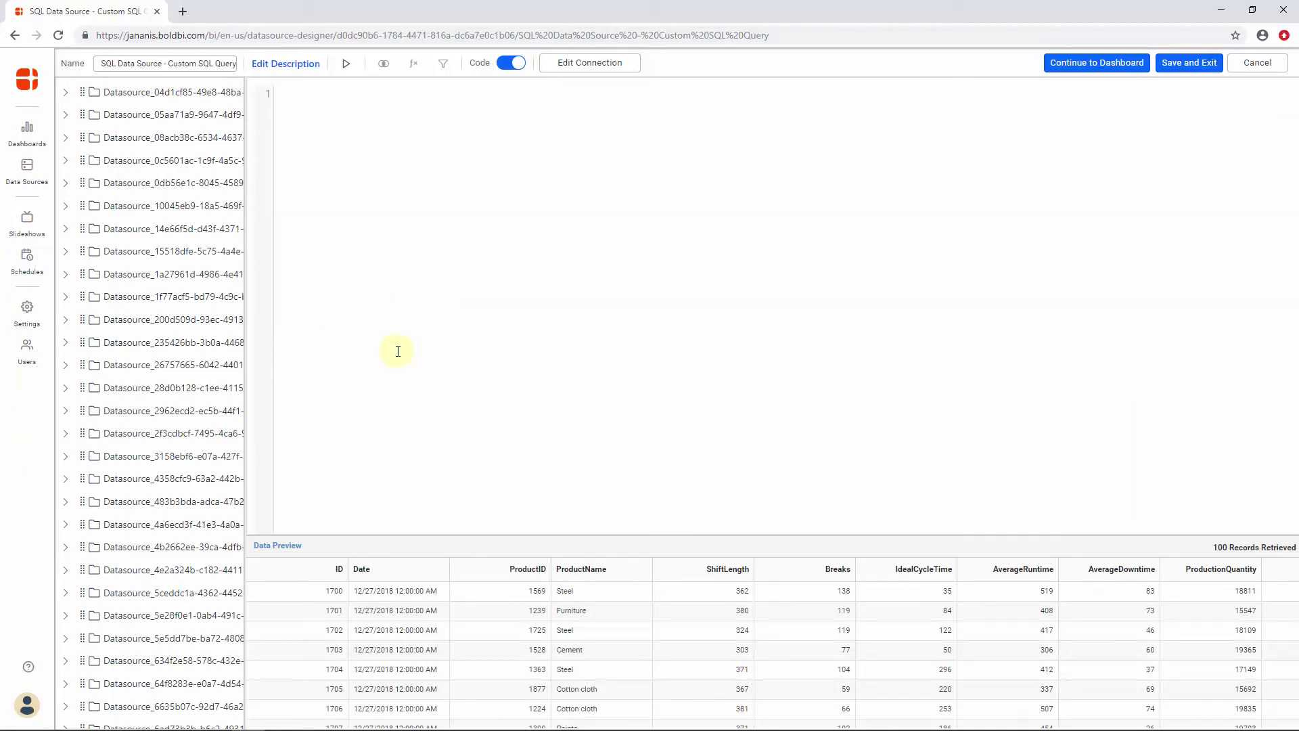
{"action": "key", "text": "ctrl+v"}
{"action": "left_click_drag", "start_coordinate": [879, 529], "coordinate": [272, 530]}
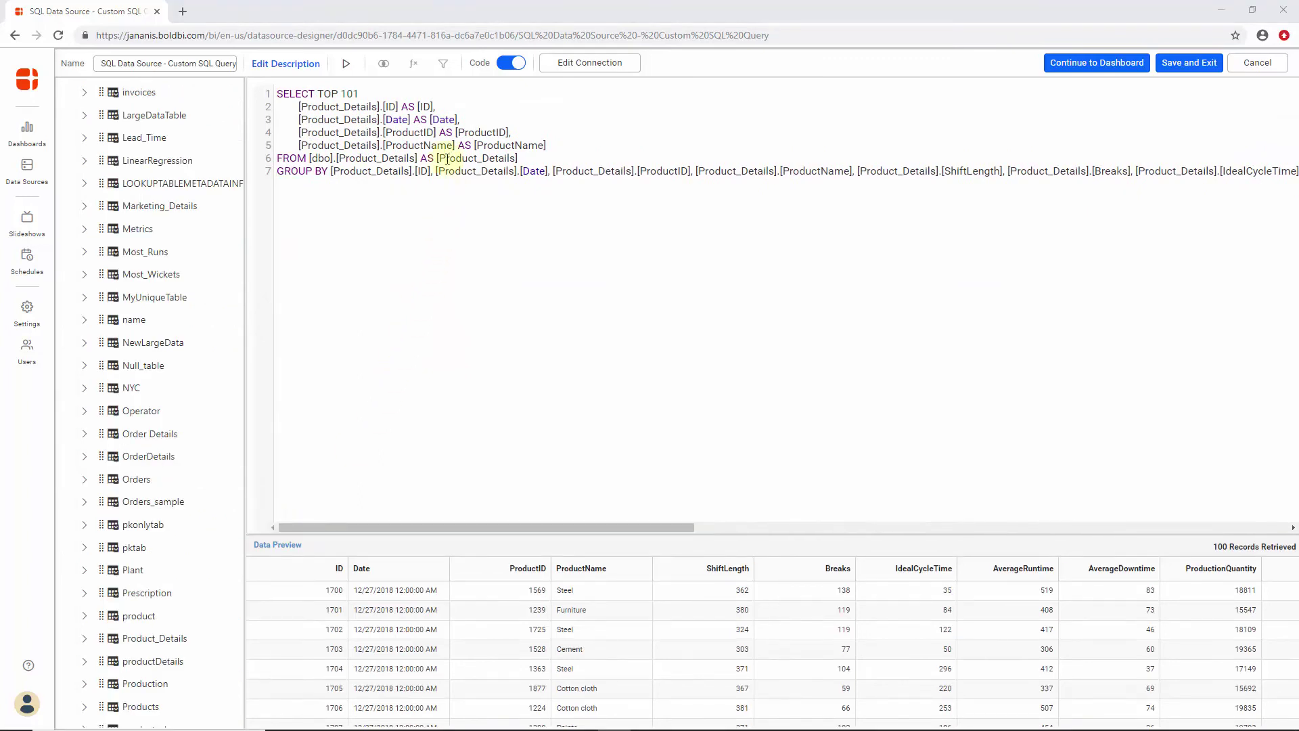
- Alias the Date column as ProductManufactureDate, run the query, and save and exit the data source
{"action": "double_click", "coordinate": [450, 125]}
{"action": "type", "text": "ProductManufactureDate"}
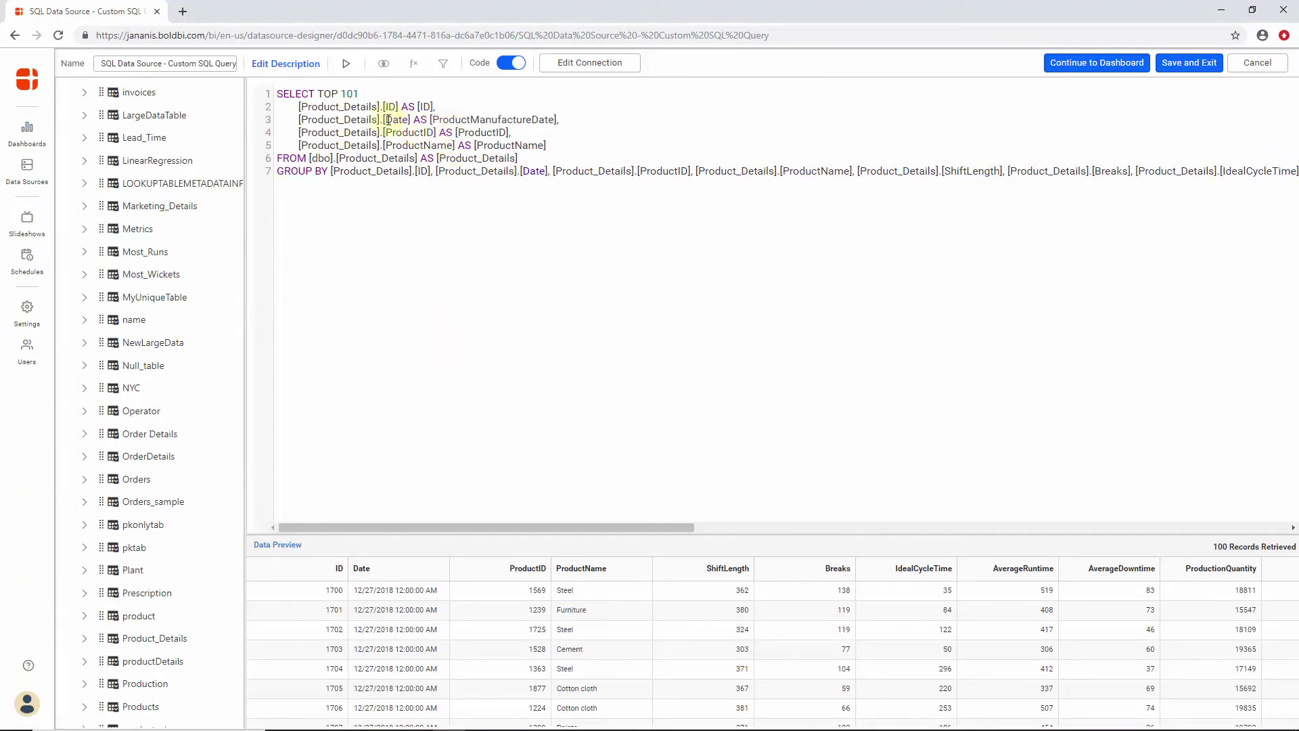
{"action": "left_click", "coordinate": [347, 65]}
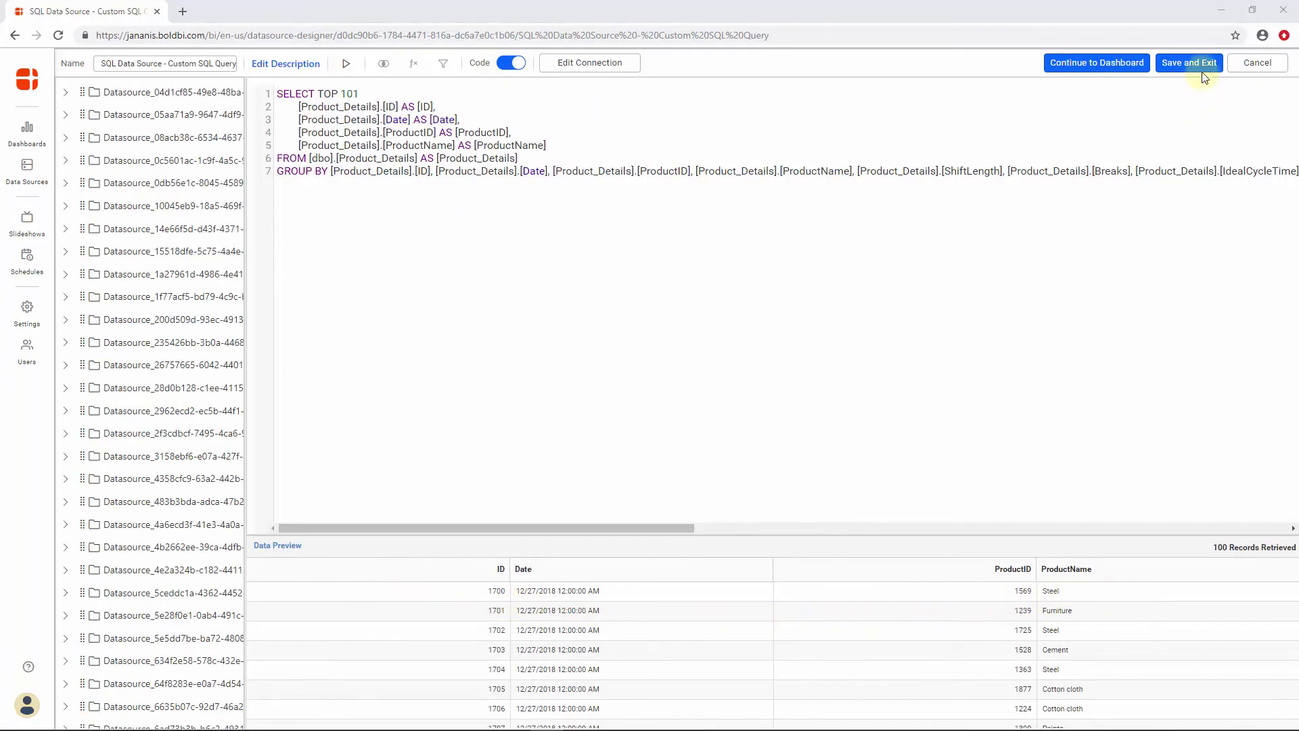
{"action": "left_click", "coordinate": [1202, 64]}
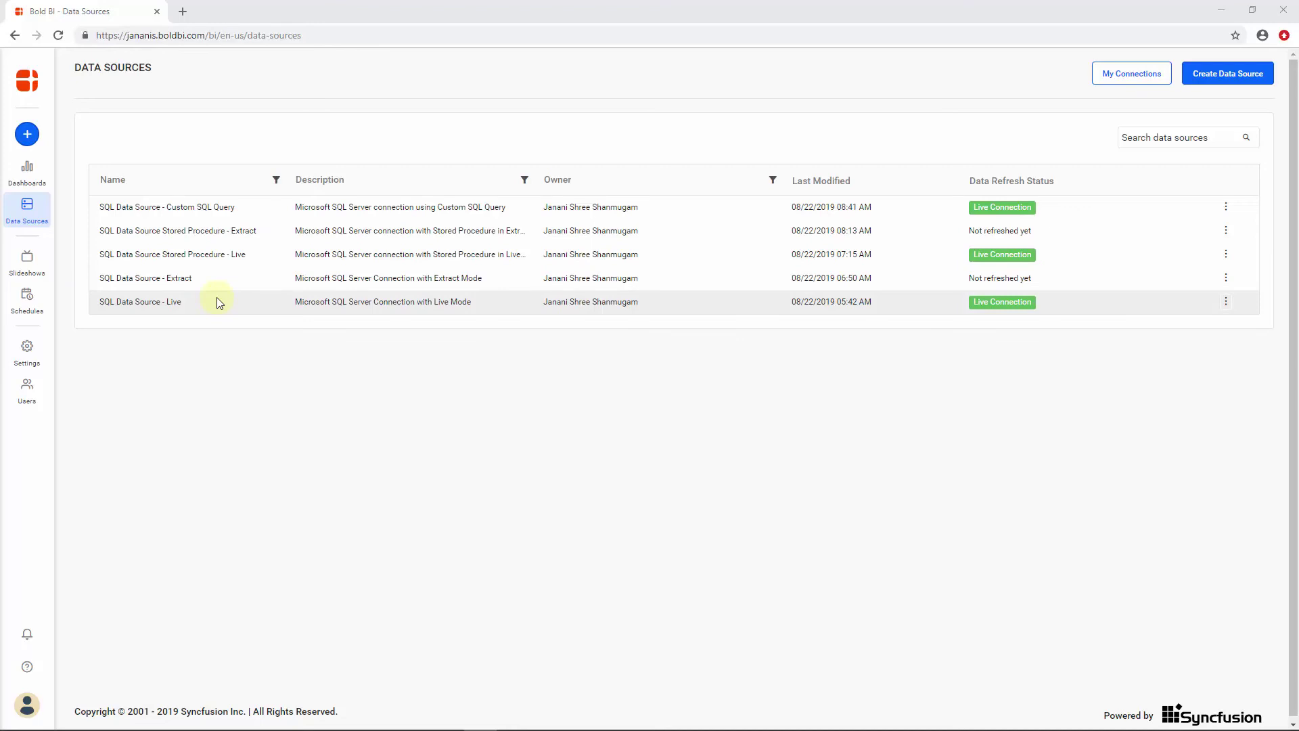
- Create a dashboard from SQL Data Source - Live and add the existing SQL Data Source - Extract to it
{"action": "left_click", "coordinate": [1227, 302]}
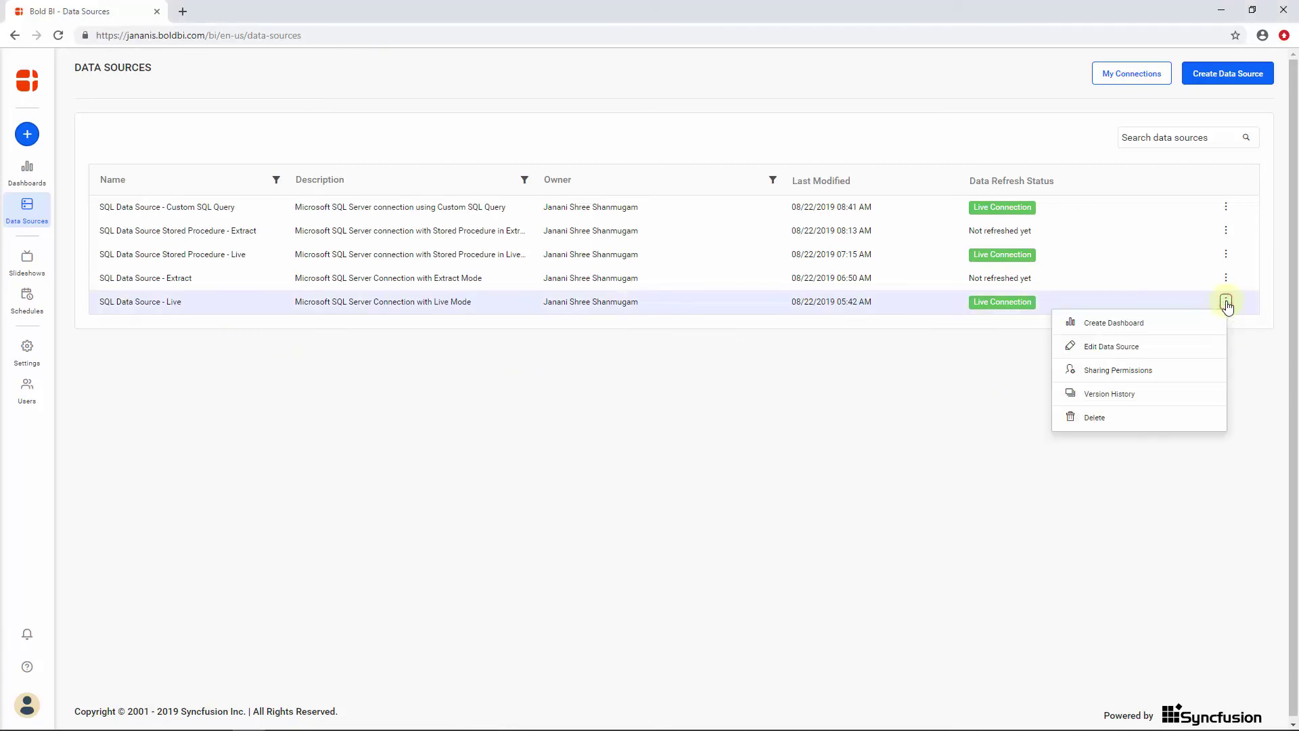
{"action": "left_click", "coordinate": [1193, 323]}
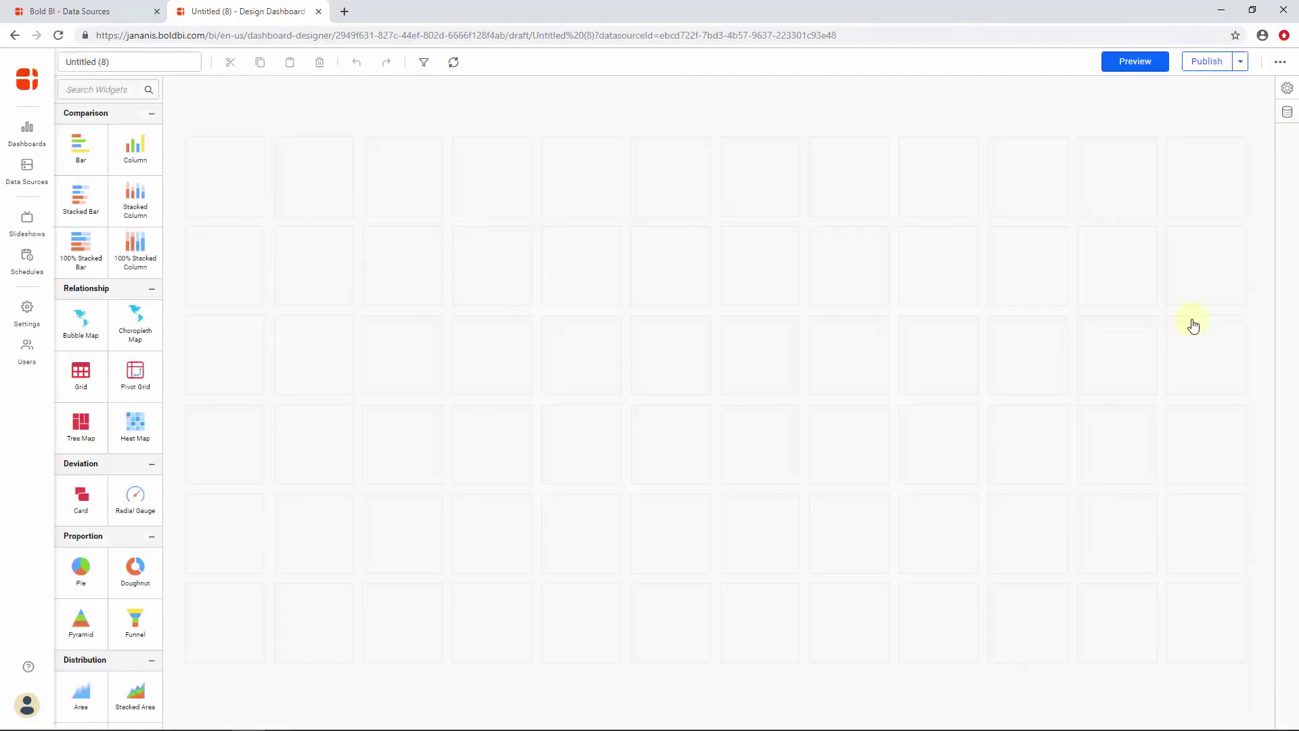
{"action": "left_click", "coordinate": [1283, 117]}
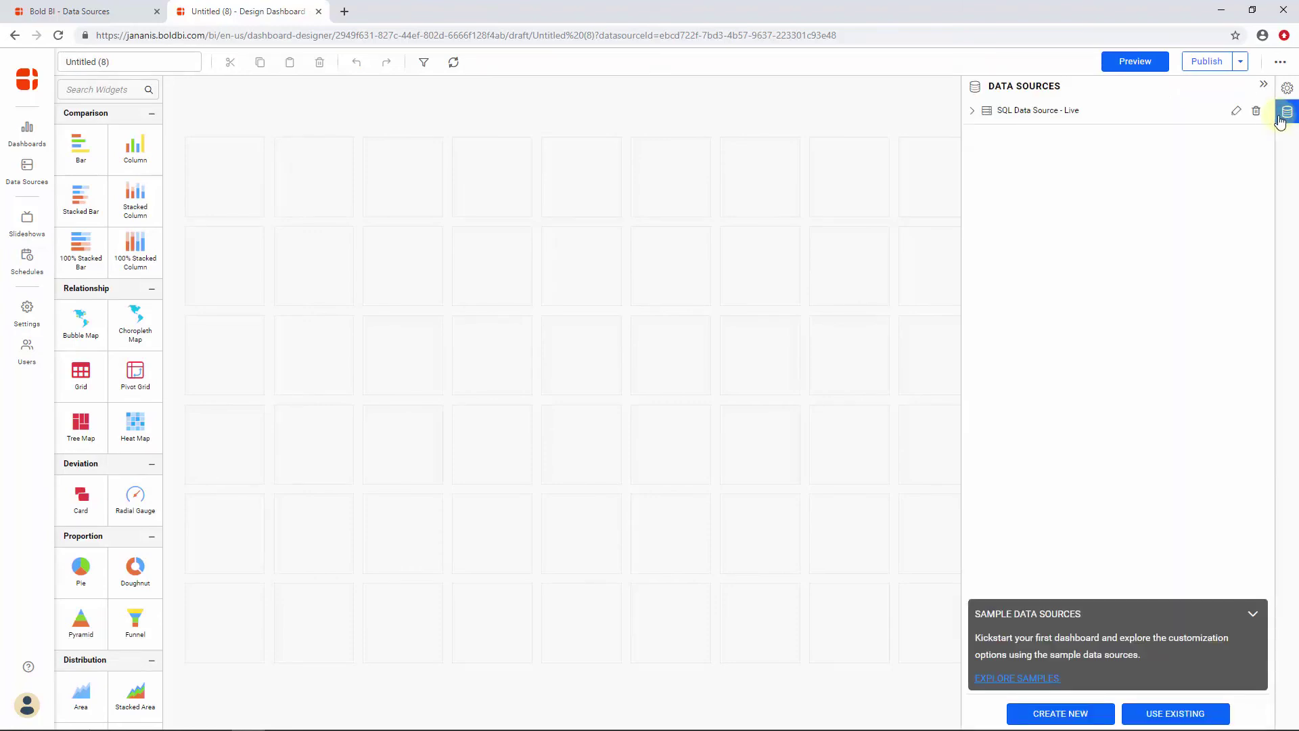
{"action": "left_click", "coordinate": [1169, 709]}
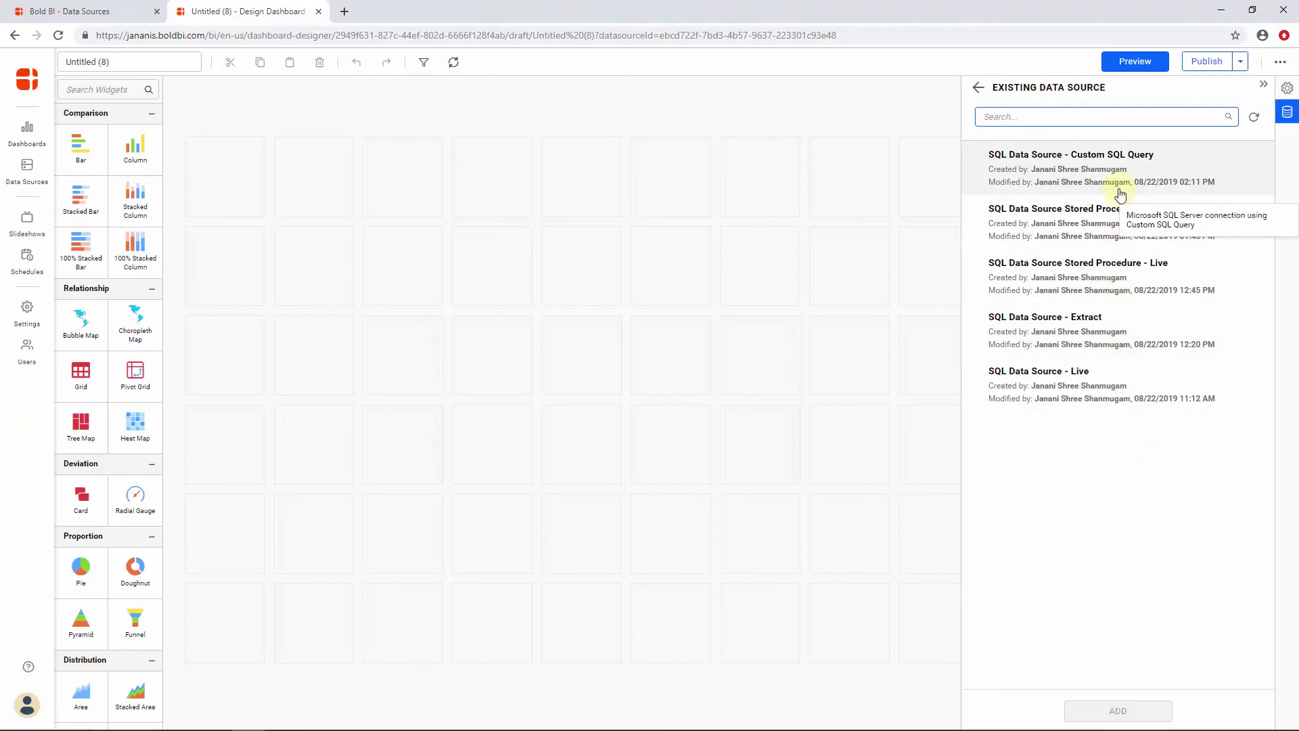
{"action": "left_click", "coordinate": [1117, 318]}
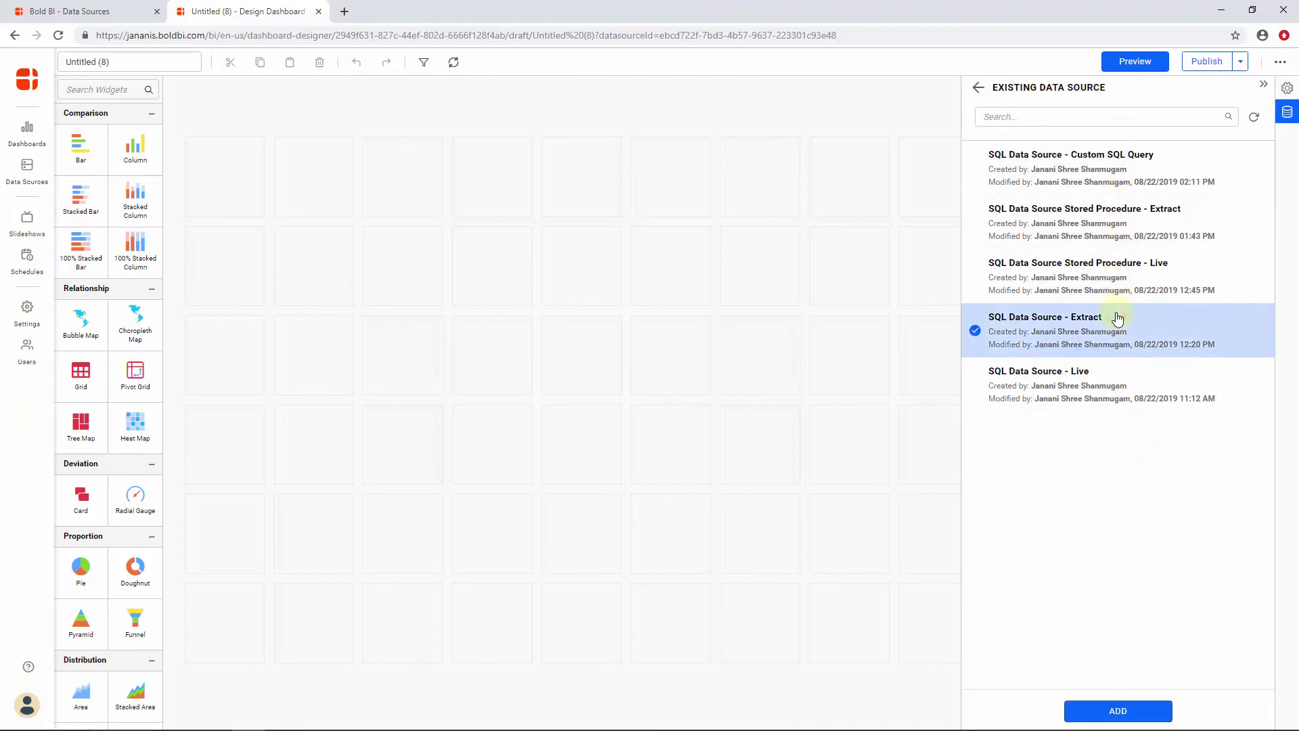
{"action": "left_click", "coordinate": [1122, 711]}
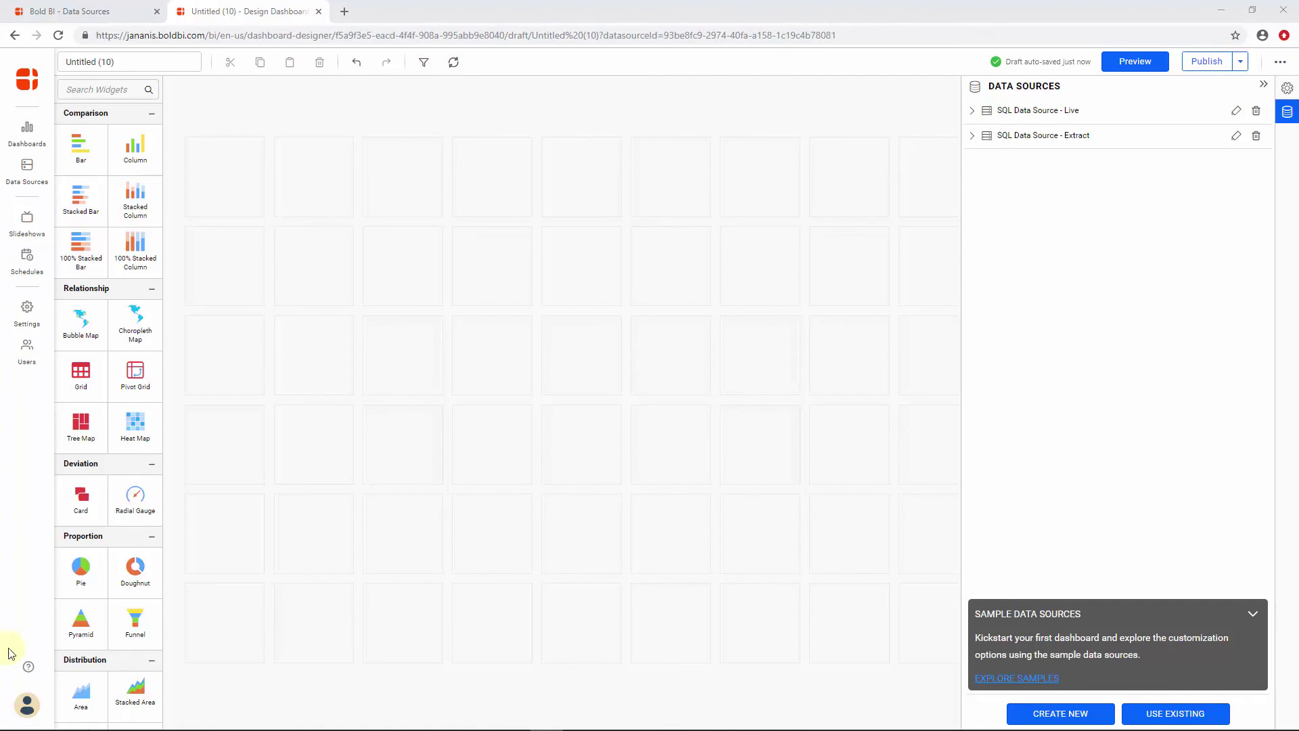
- Place a Combo Box filter in the dashboard canvas's upper-left corner and assign ProductID as its column
{"action": "scroll", "coordinate": [102, 611], "scroll_direction": "down", "scroll_amount": 3}
{"action": "scroll", "coordinate": [101, 612], "scroll_direction": "down", "scroll_amount": 1}
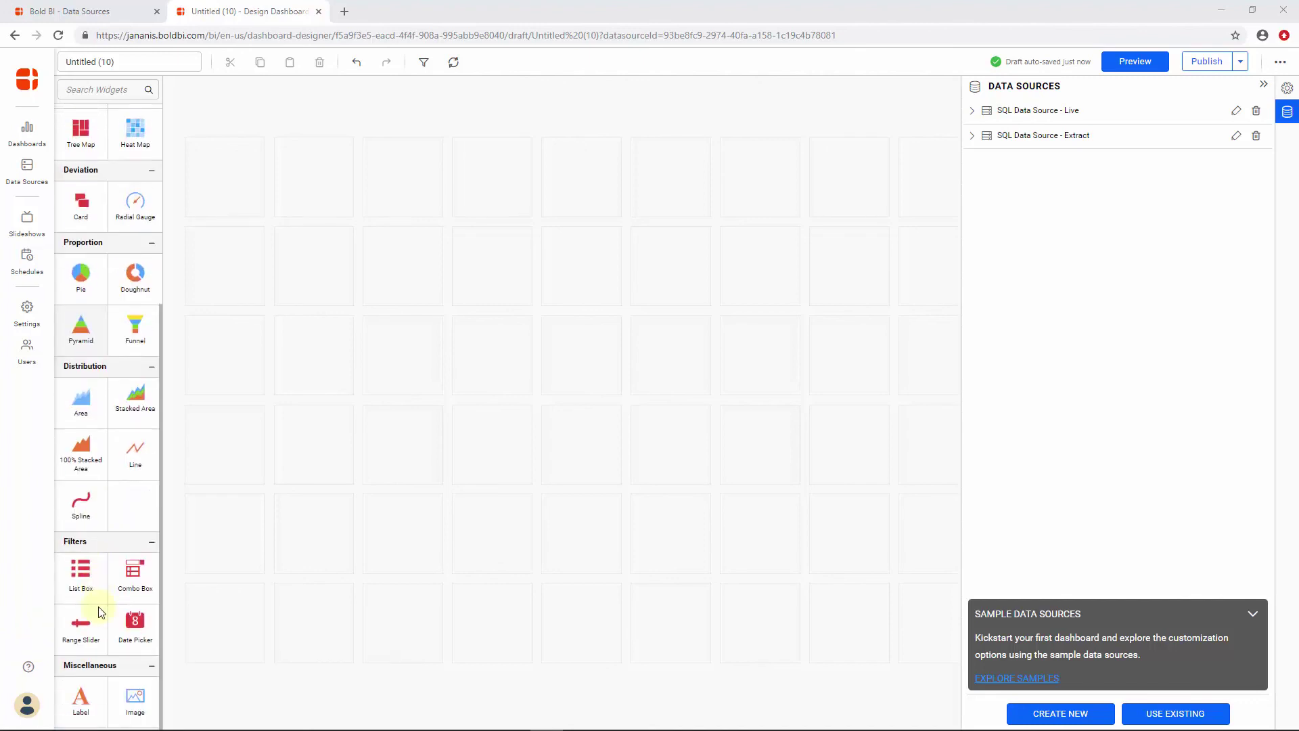
{"action": "left_click_drag", "start_coordinate": [117, 586], "coordinate": [345, 198]}
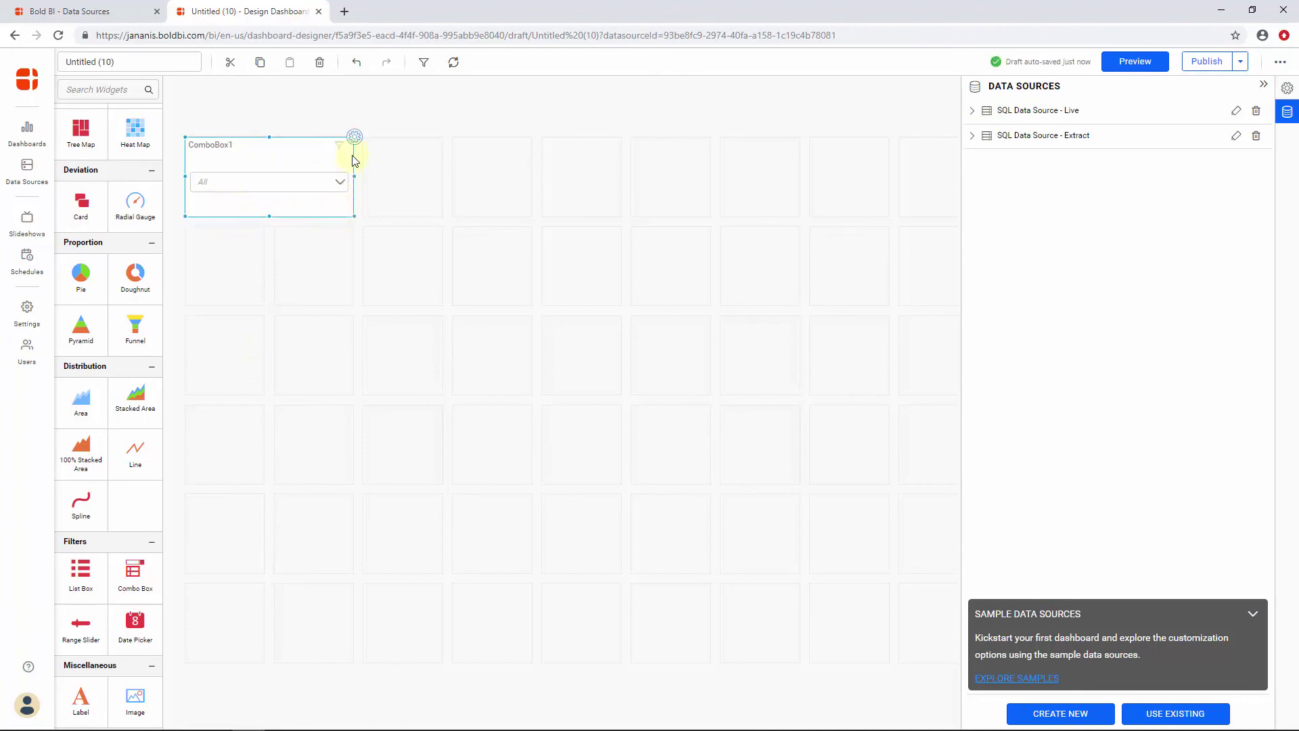
{"action": "left_click", "coordinate": [354, 137]}
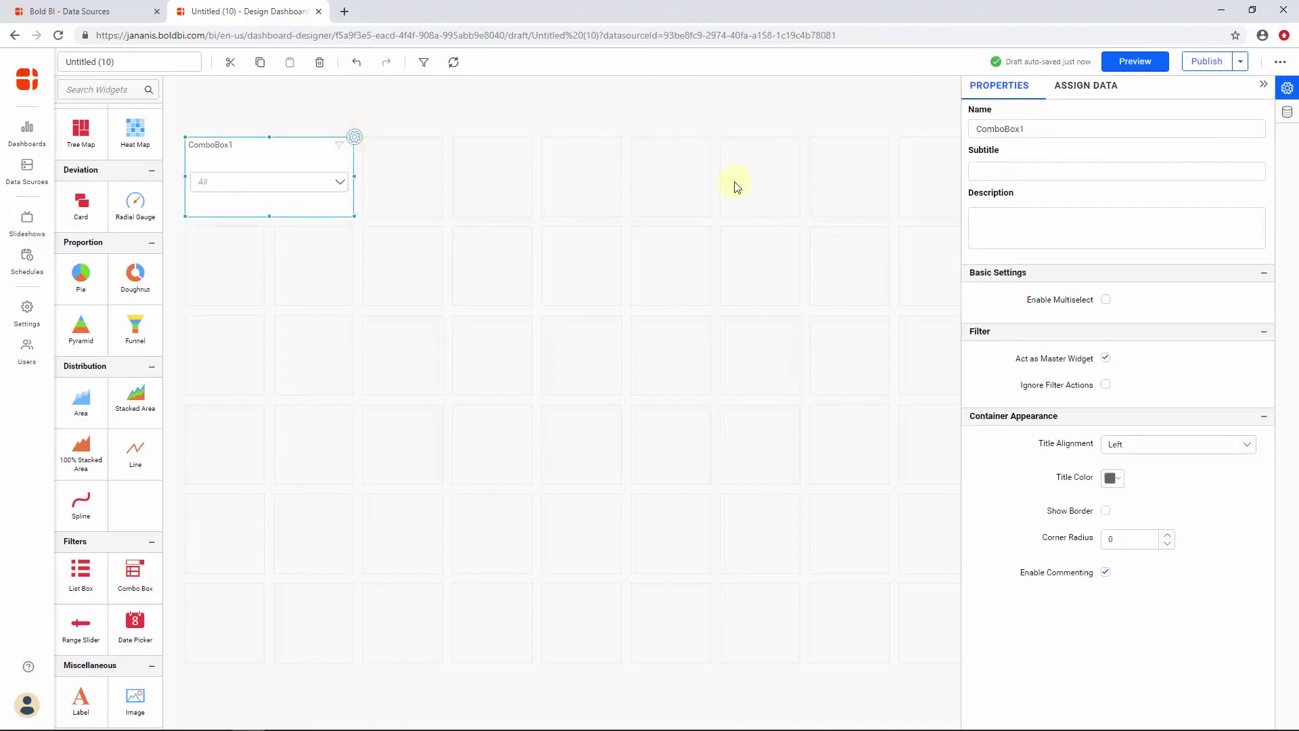
{"action": "left_click", "coordinate": [1087, 86]}
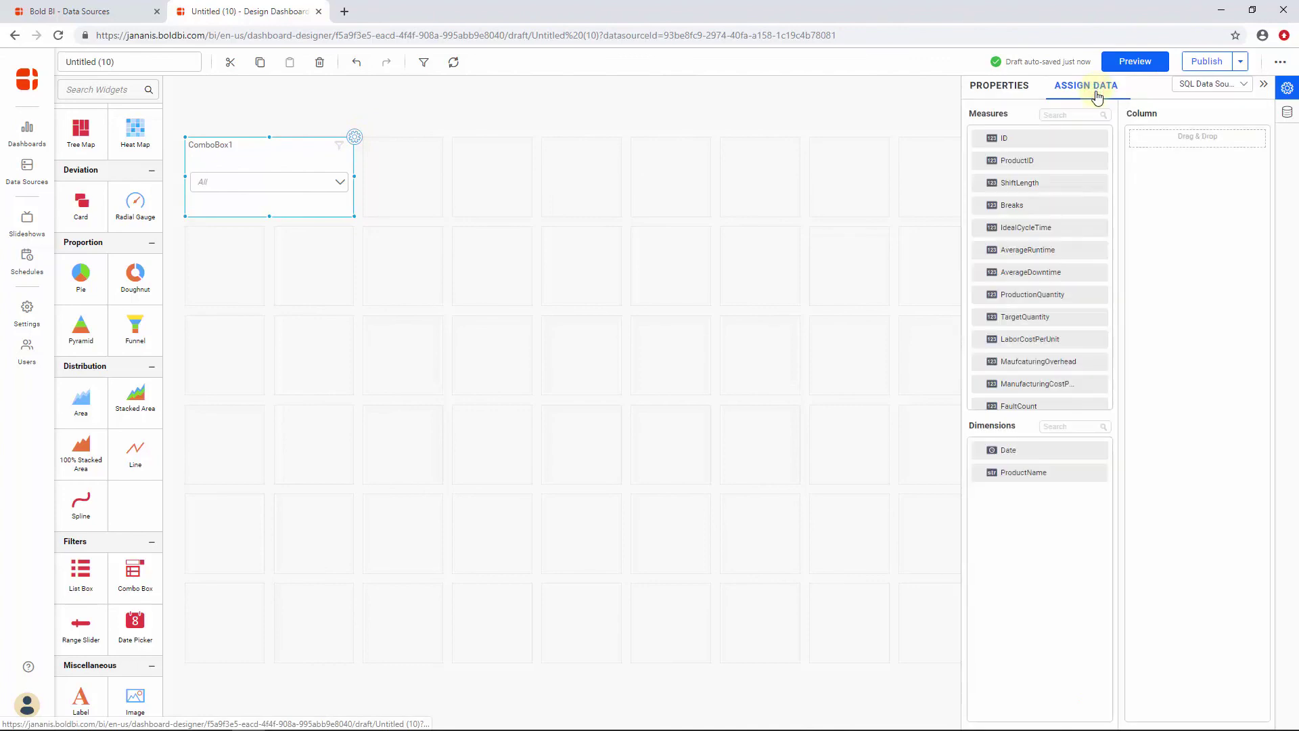
{"action": "left_click_drag", "start_coordinate": [1059, 163], "coordinate": [1153, 177]}
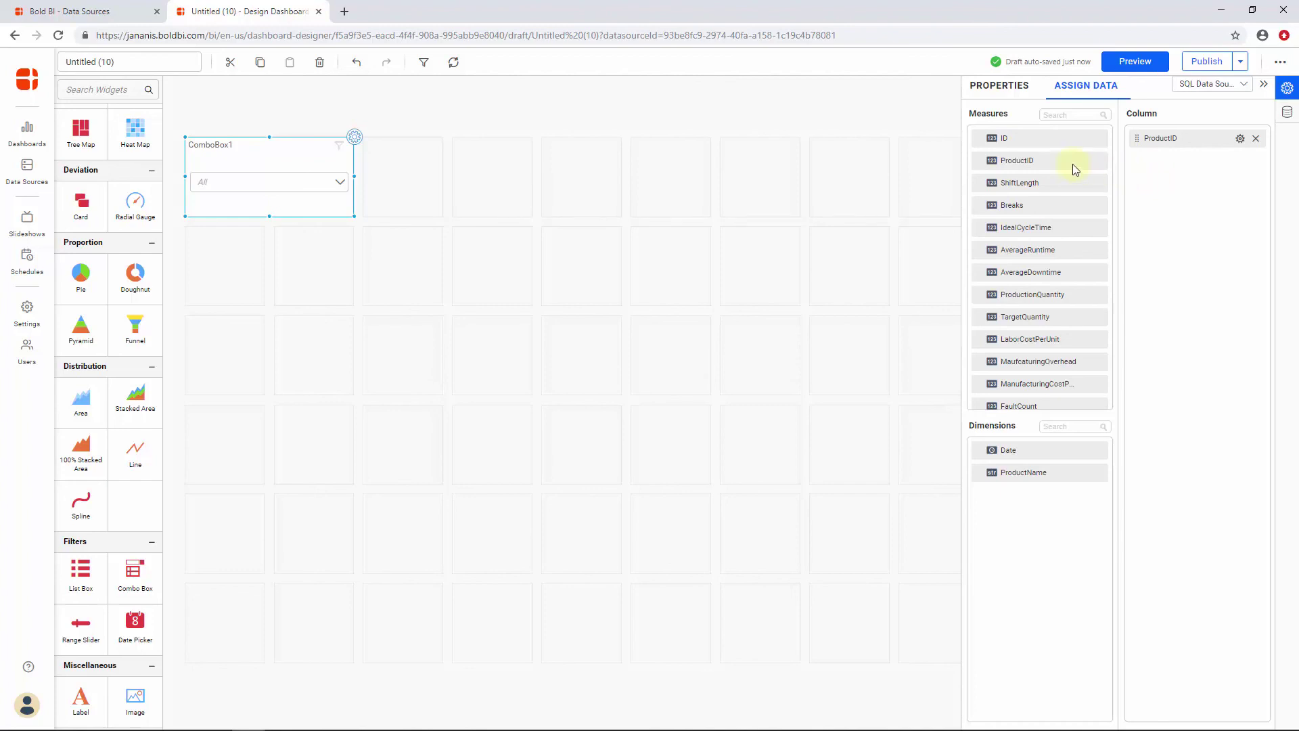
{"action": "left_click", "coordinate": [1000, 99]}
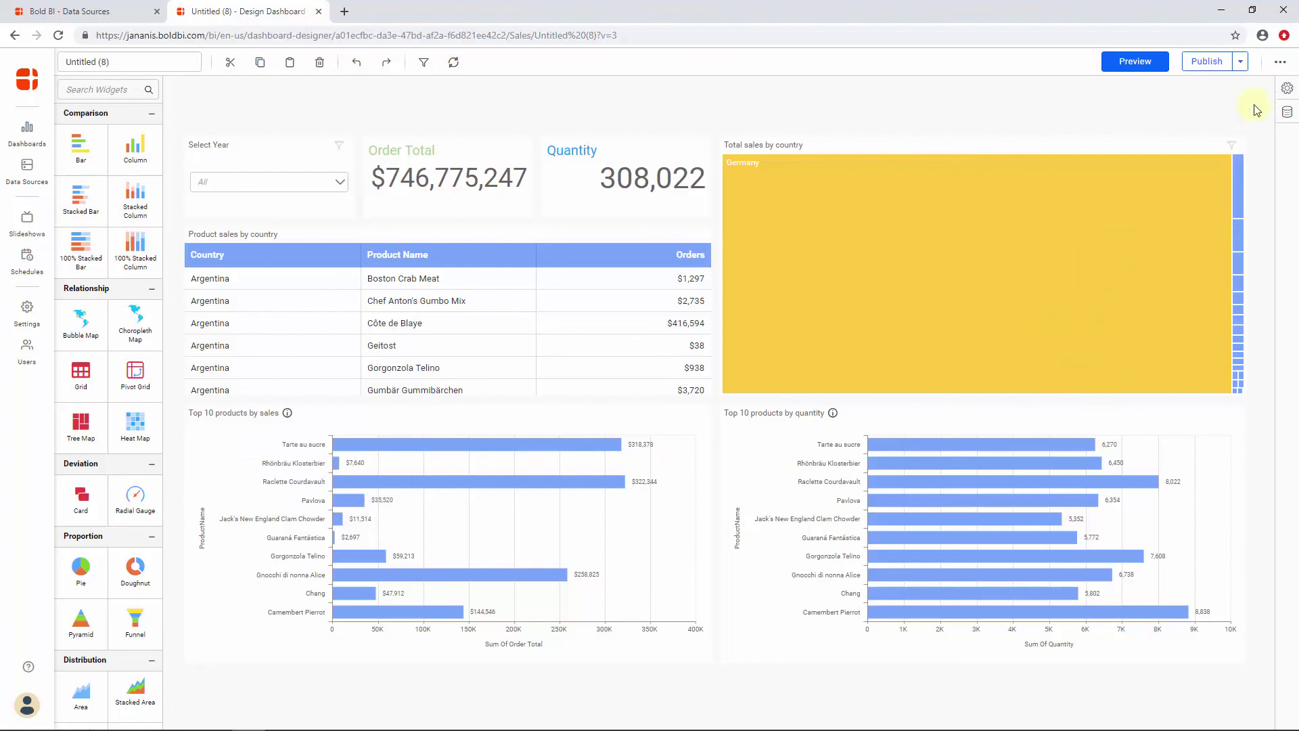
- Publish the completed sales dashboard and open it for viewing
{"action": "left_click", "coordinate": [1208, 63]}
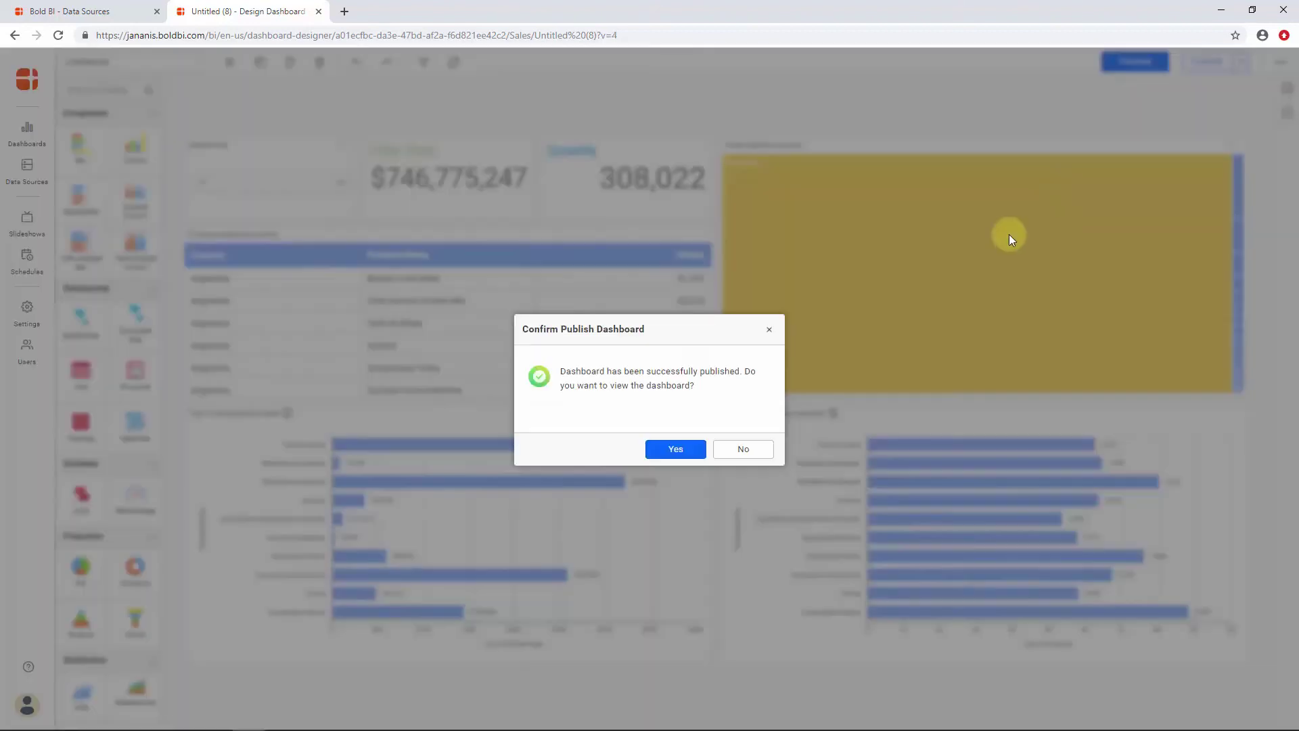
{"action": "left_click", "coordinate": [703, 448]}
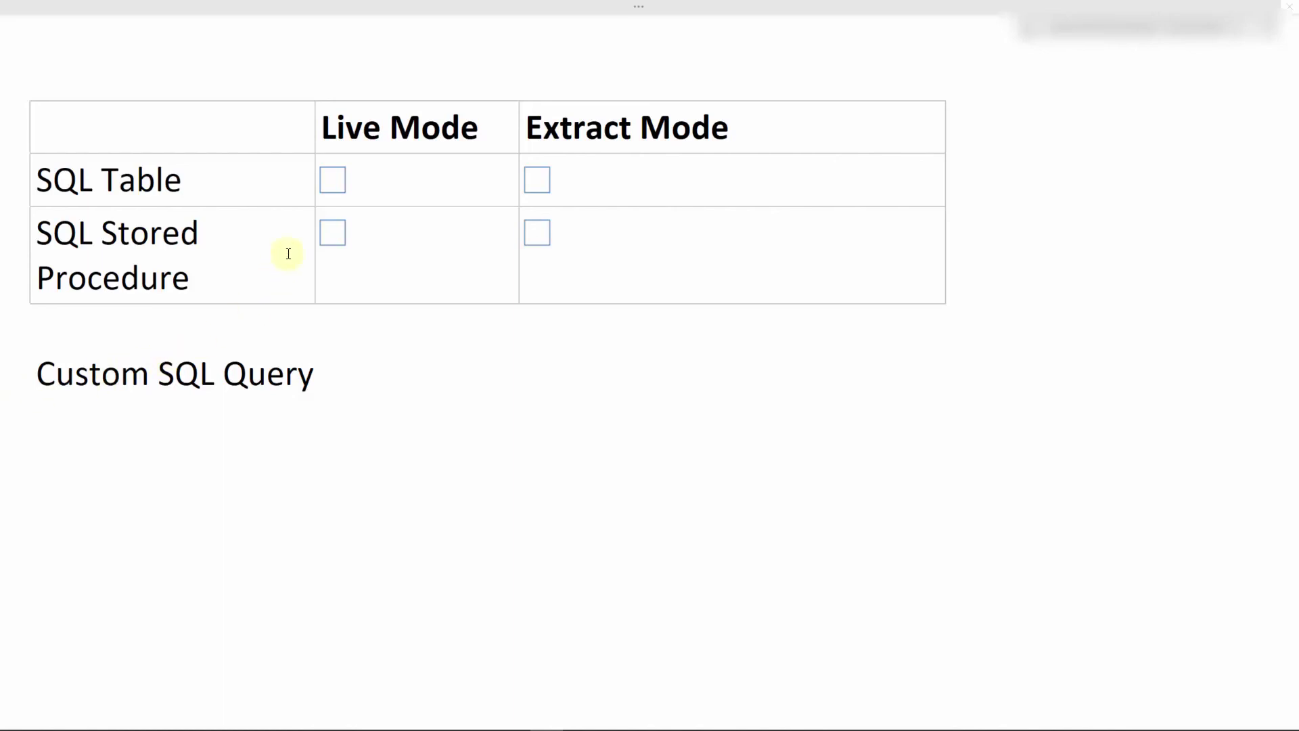
- In the checklist note, tick SQL Table for Live Mode and Extract Mode, and SQL Stored Procedure for Live Mode
{"action": "left_click", "coordinate": [336, 183]}
{"action": "left_click", "coordinate": [539, 184]}
{"action": "left_click", "coordinate": [338, 237]}
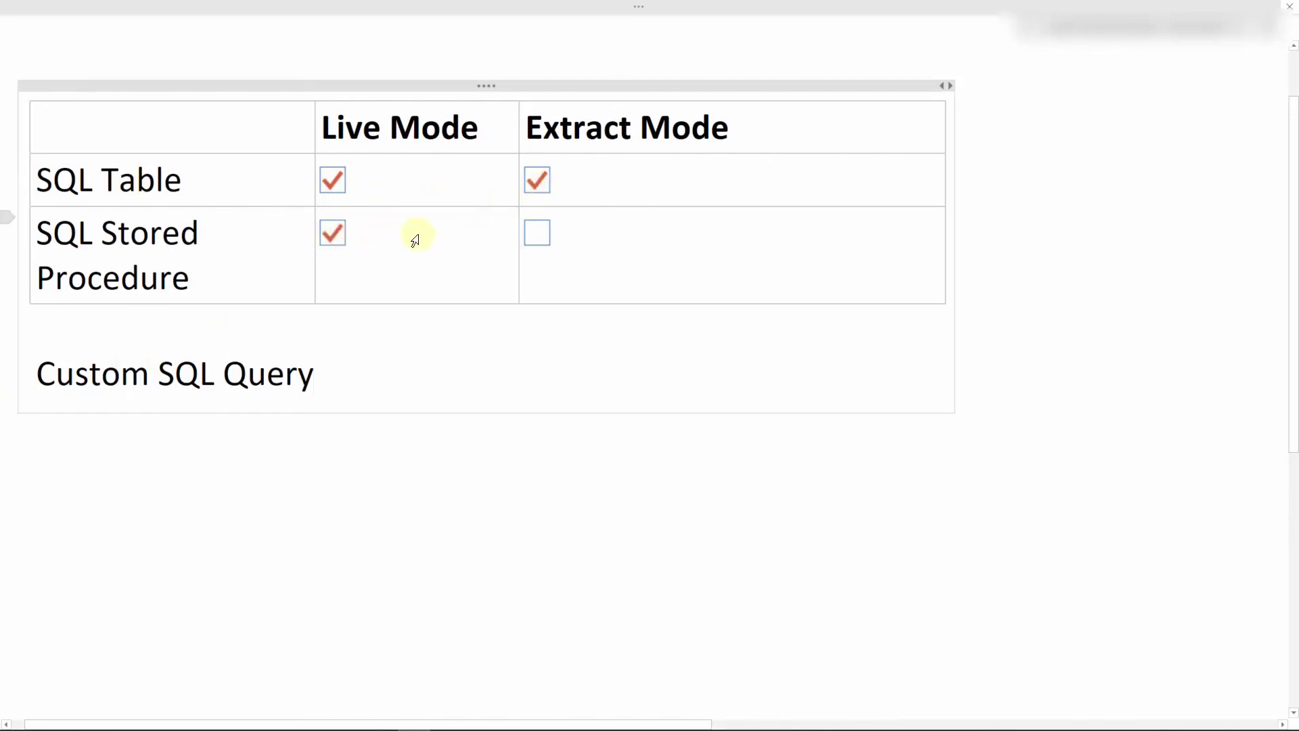